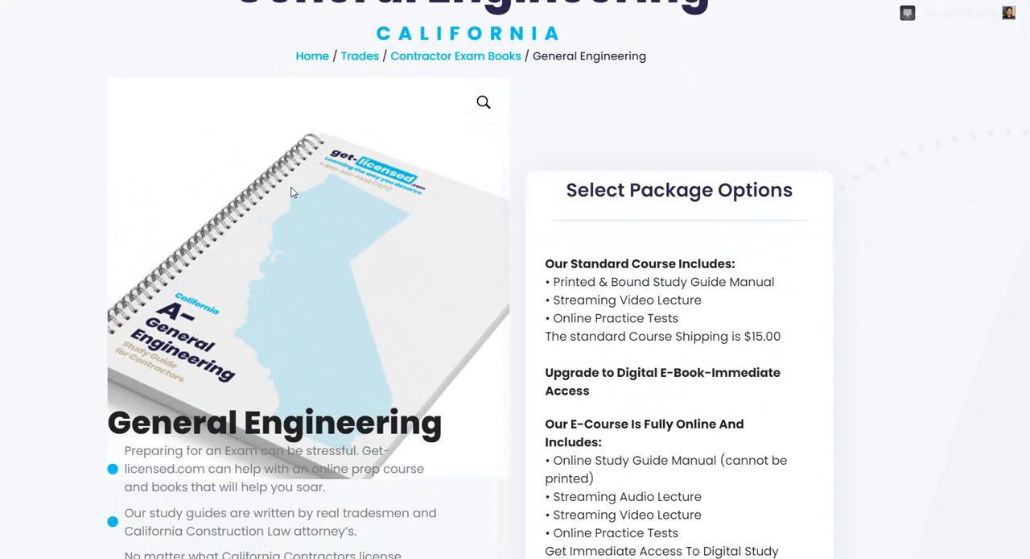
Examine the General Engineering product page's package descriptions, standard course options and the total for E-Course Trade Only.
{"action": "scroll", "coordinate": [419, 201], "scroll_direction": "up", "scroll_amount": 2}
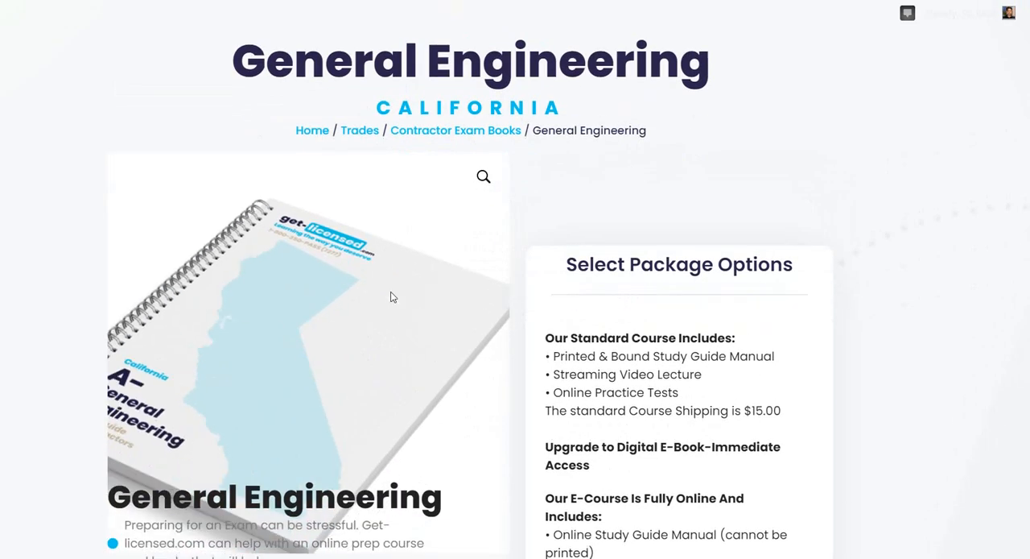
{"action": "scroll", "coordinate": [442, 273], "scroll_direction": "down", "scroll_amount": 5}
{"action": "scroll", "coordinate": [551, 254], "scroll_direction": "down", "scroll_amount": 3}
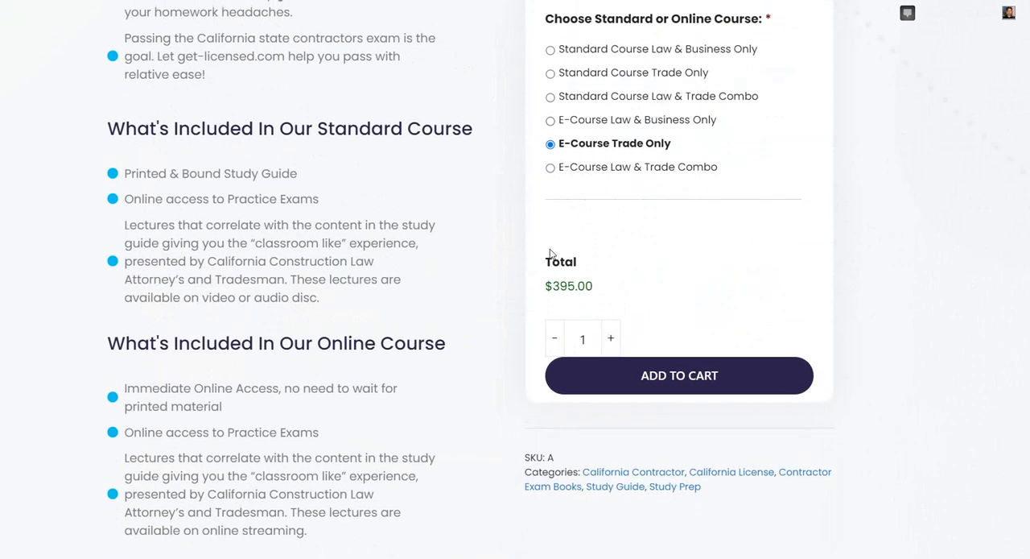
{"action": "scroll", "coordinate": [610, 256], "scroll_direction": "up", "scroll_amount": 3}
{"action": "scroll", "coordinate": [556, 226], "scroll_direction": "down", "scroll_amount": 3}
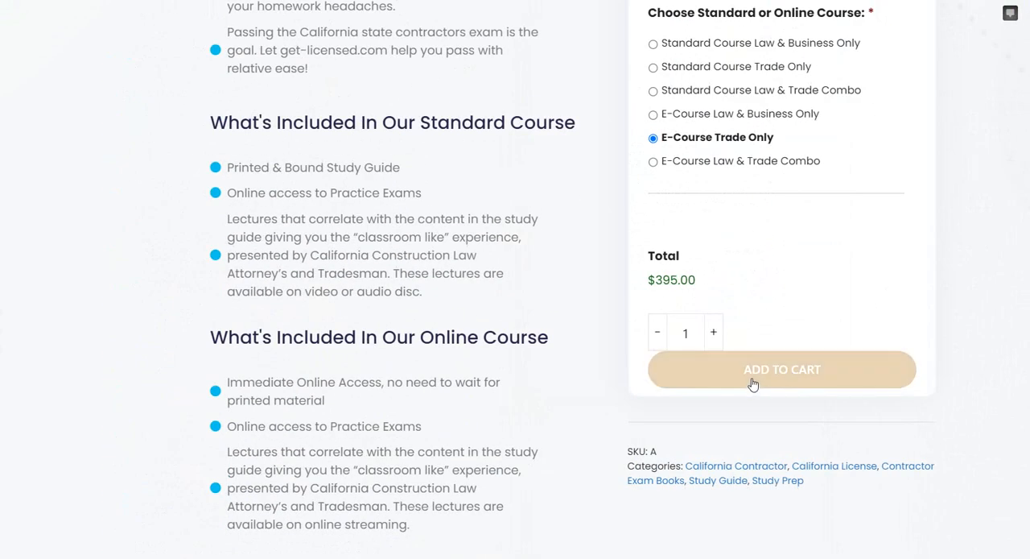
{"action": "double_click", "coordinate": [667, 282]}
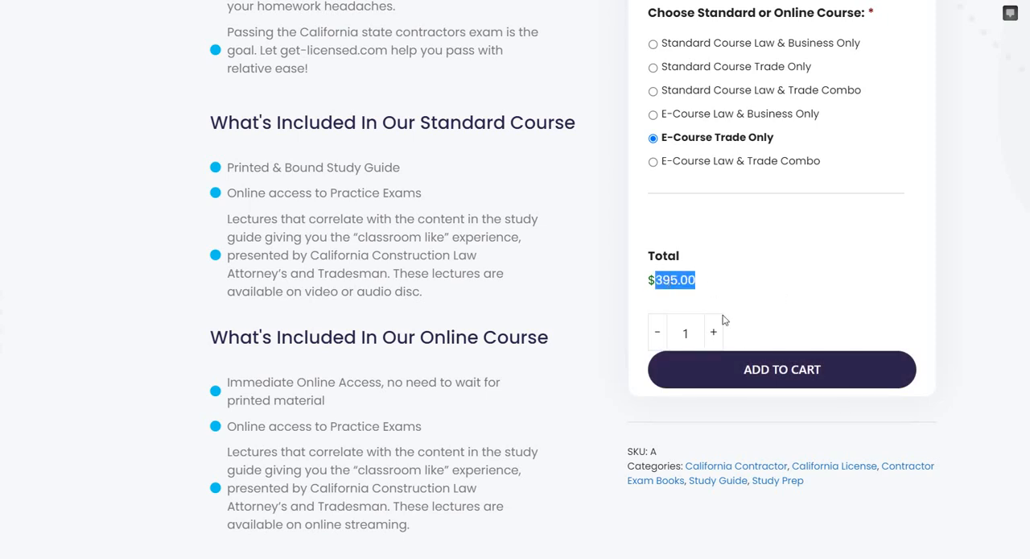
{"action": "left_click", "coordinate": [735, 261]}
{"action": "scroll", "coordinate": [734, 260], "scroll_direction": "up", "scroll_amount": 2}
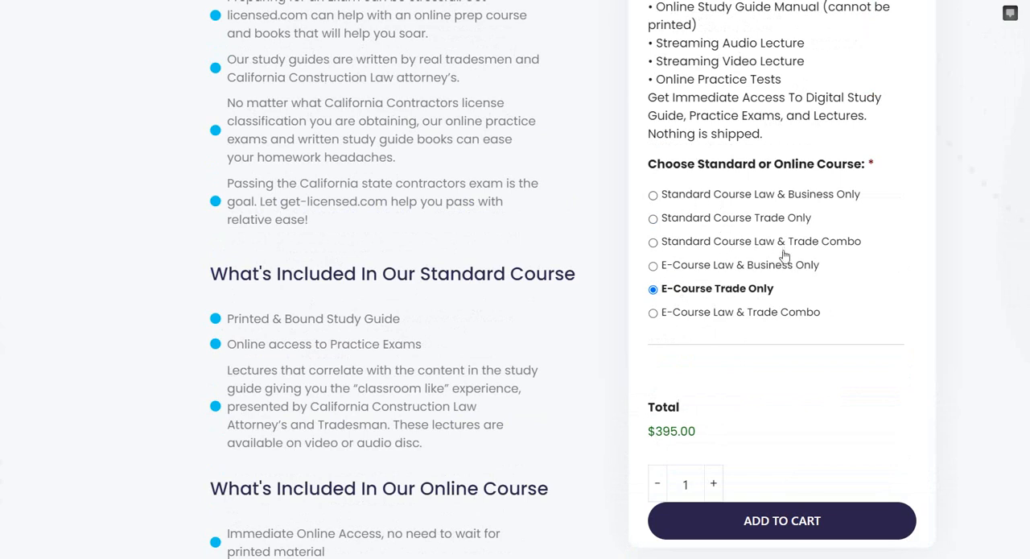
{"action": "left_click_drag", "start_coordinate": [860, 242], "coordinate": [660, 195]}
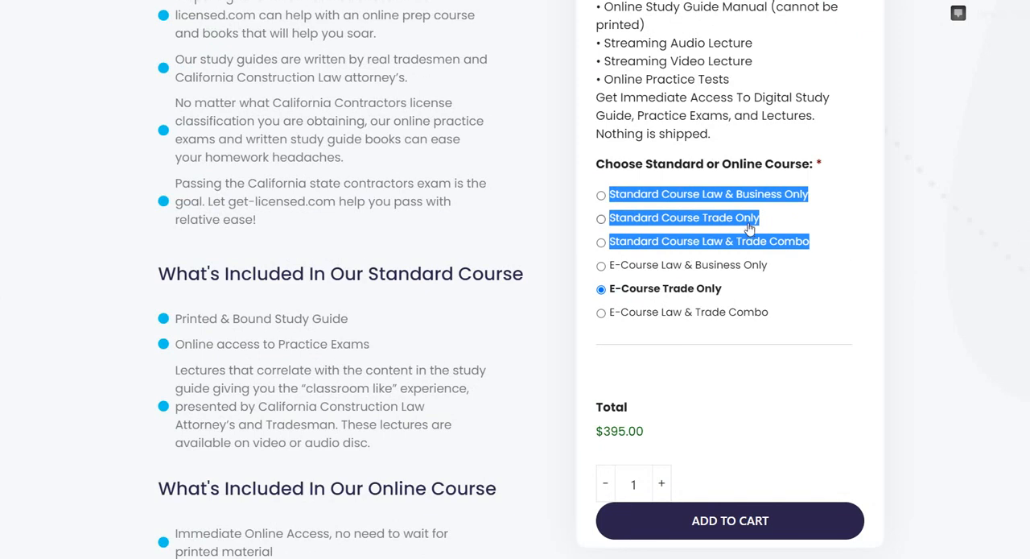
{"action": "left_click", "coordinate": [884, 233]}
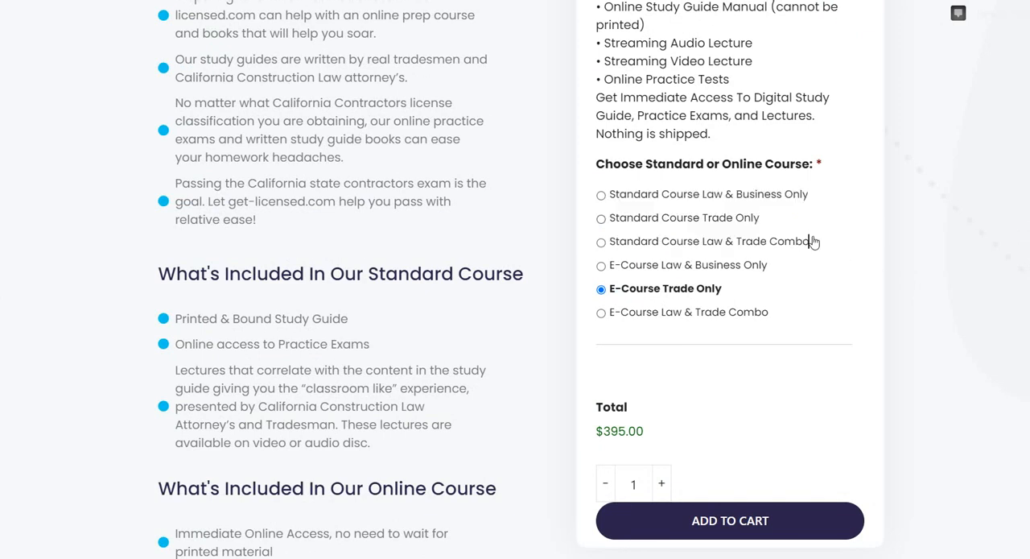
Choose Standard Course Law & Trade Combo and check its shipping option and total.
{"action": "left_click", "coordinate": [630, 243]}
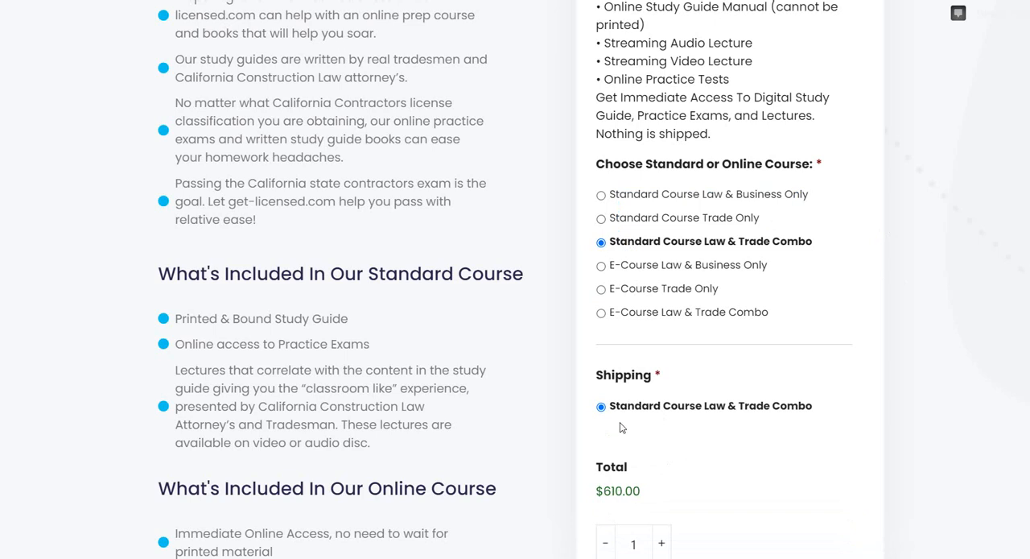
{"action": "left_click_drag", "start_coordinate": [817, 411], "coordinate": [665, 409]}
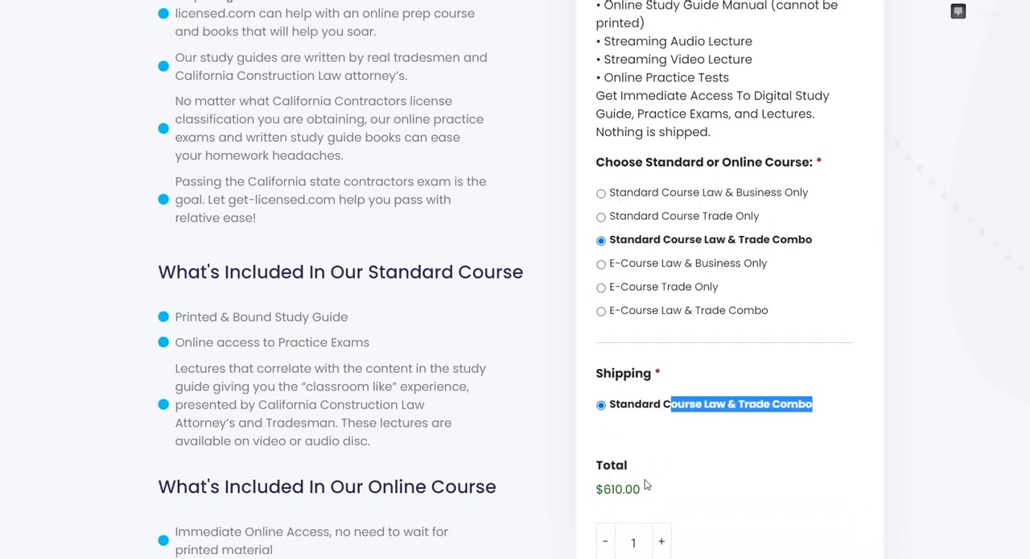
{"action": "scroll", "coordinate": [625, 473], "scroll_direction": "down", "scroll_amount": 1}
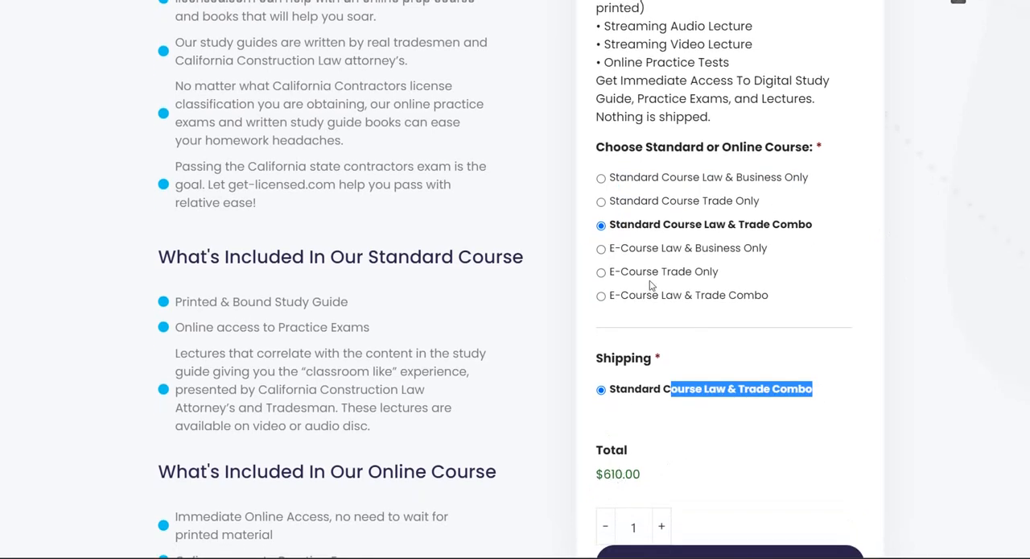
{"action": "mouse_move", "coordinate": [622, 557]}
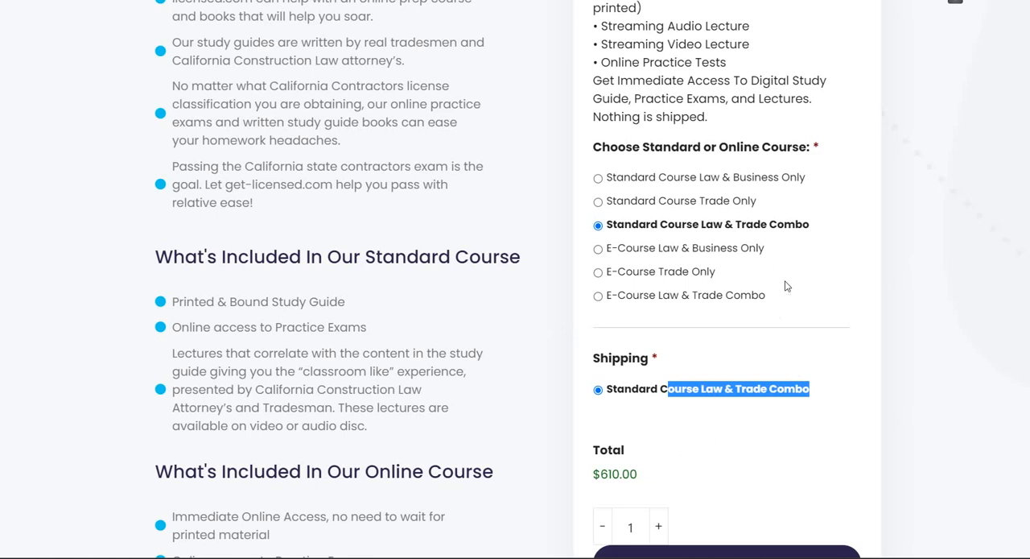
Switch between the three standard course options to compare their shipping choices and totals, ending on Standard Course Law & Business Only.
{"action": "left_click", "coordinate": [719, 179]}
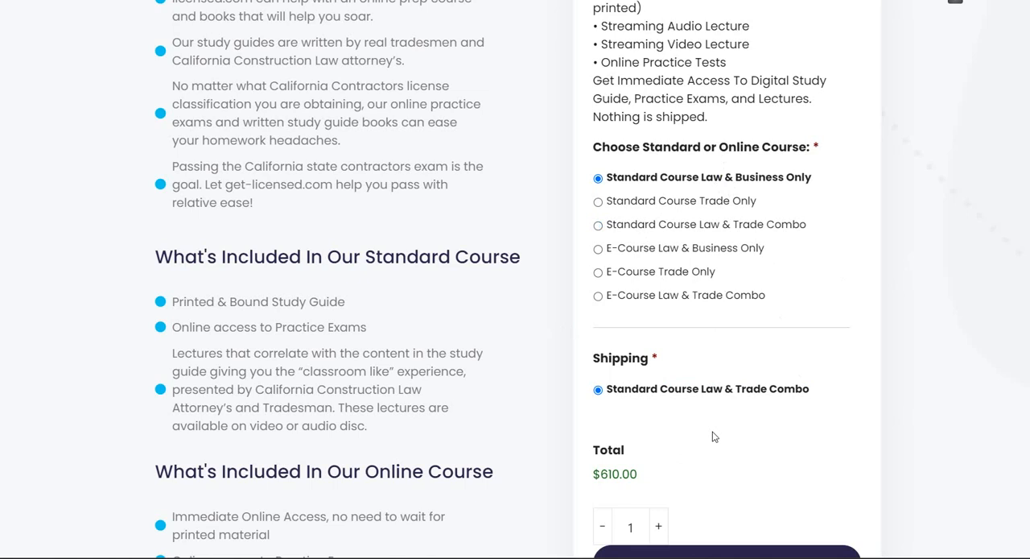
{"action": "left_click", "coordinate": [727, 204]}
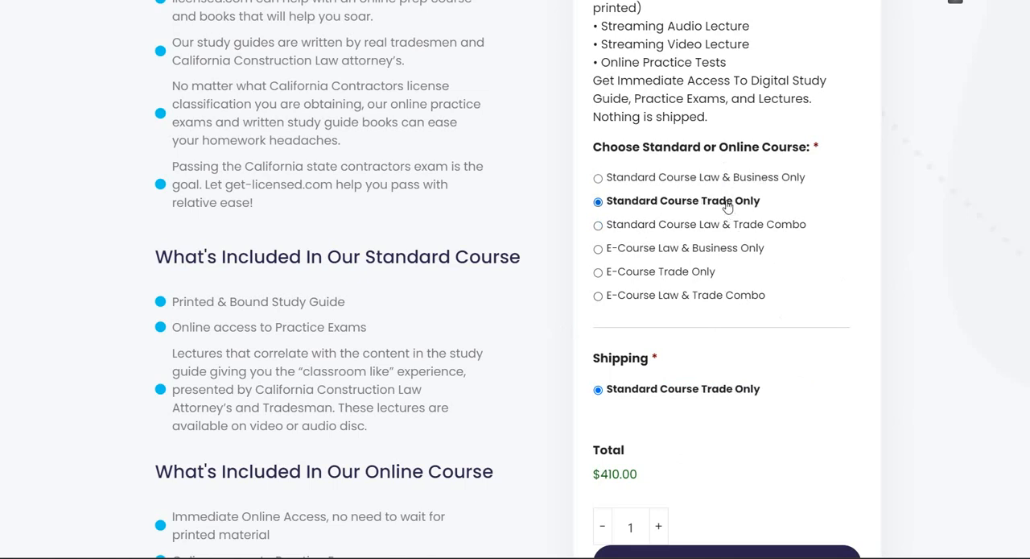
{"action": "left_click", "coordinate": [739, 180]}
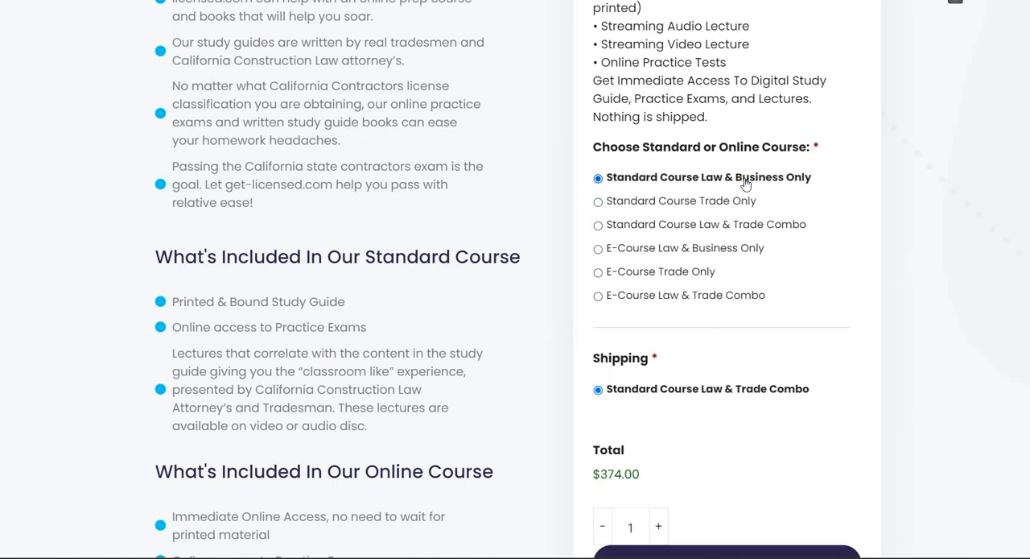
{"action": "left_click", "coordinate": [724, 223]}
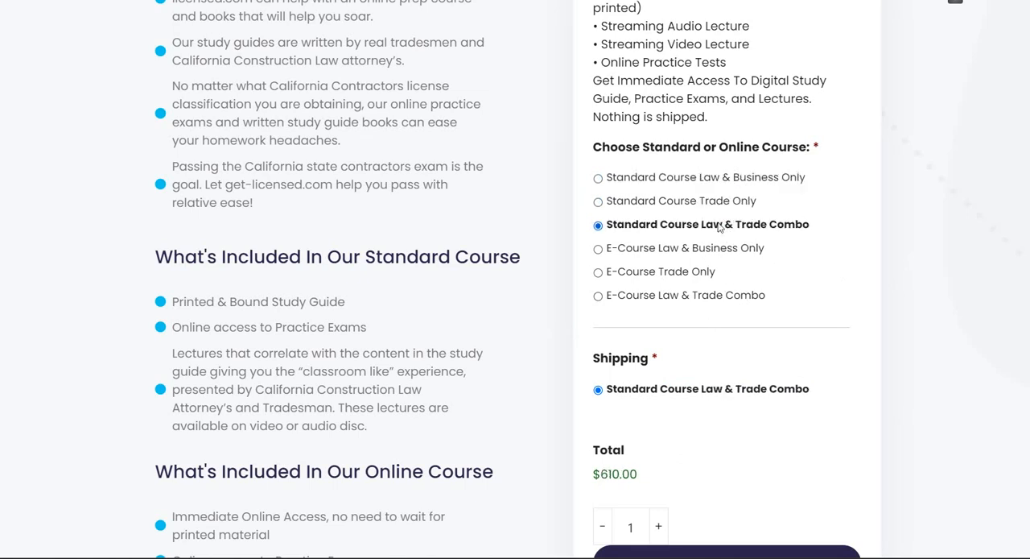
{"action": "left_click", "coordinate": [740, 177]}
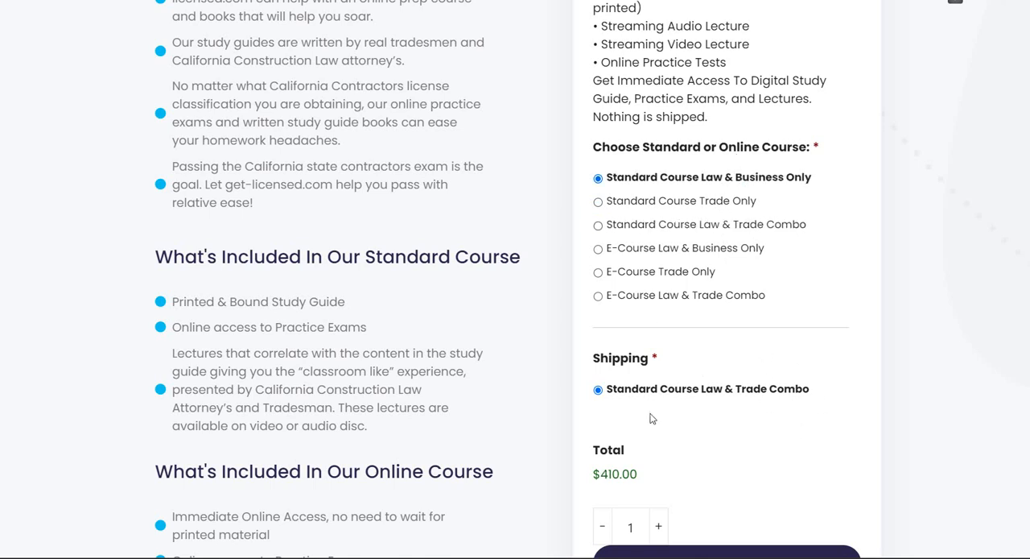
Try the three E-Course options and the standard options to compare shipping and totals, finishing on Standard Course Trade Only.
{"action": "left_click", "coordinate": [642, 251]}
{"action": "left_click", "coordinate": [664, 274]}
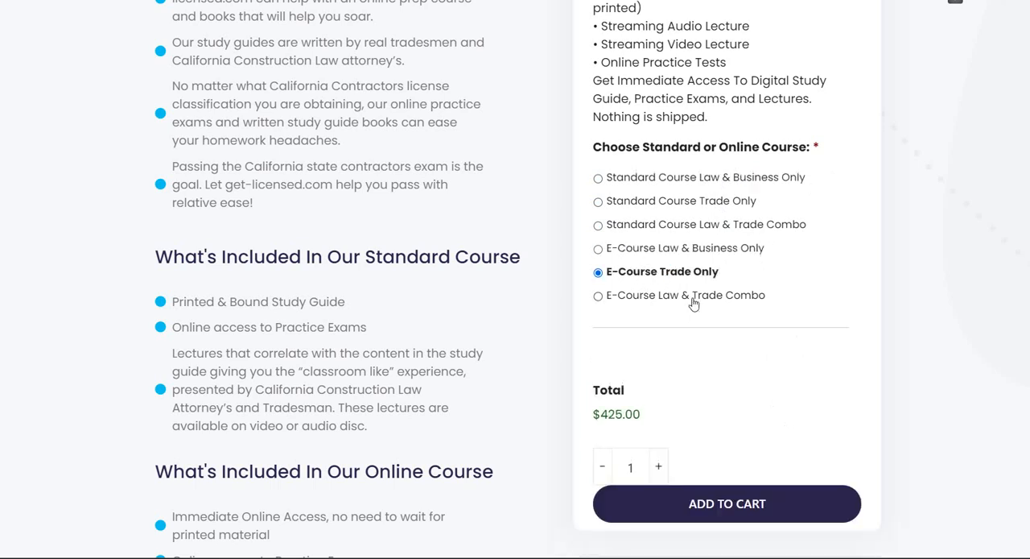
{"action": "left_click", "coordinate": [692, 298]}
{"action": "left_click", "coordinate": [698, 227]}
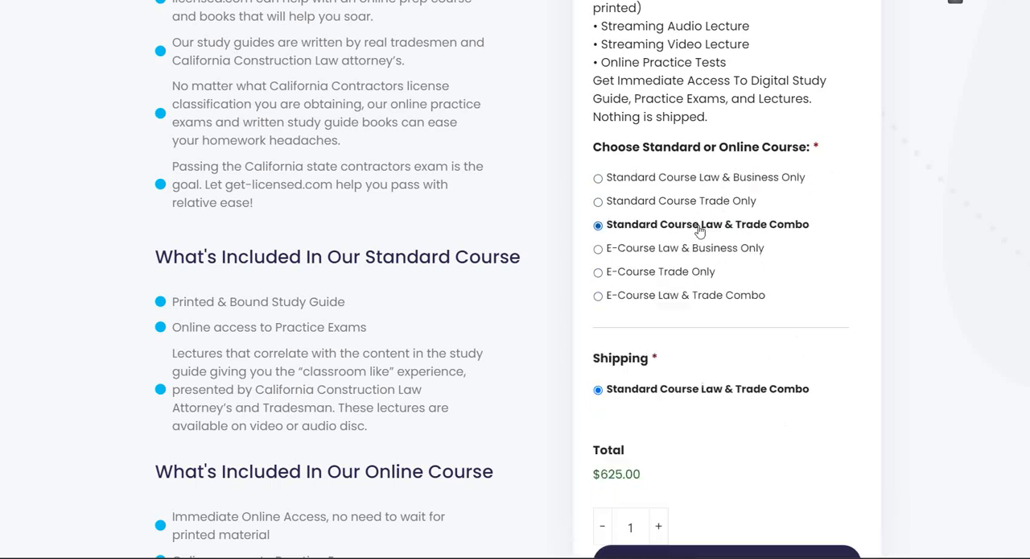
{"action": "left_click", "coordinate": [701, 201]}
{"action": "left_click", "coordinate": [706, 179]}
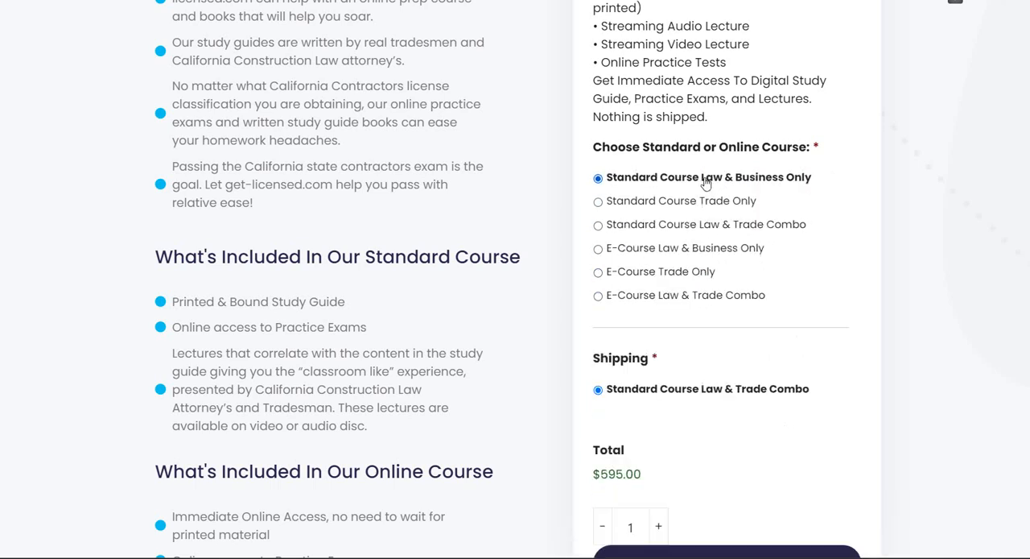
{"action": "left_click", "coordinate": [710, 229]}
{"action": "left_click", "coordinate": [706, 206]}
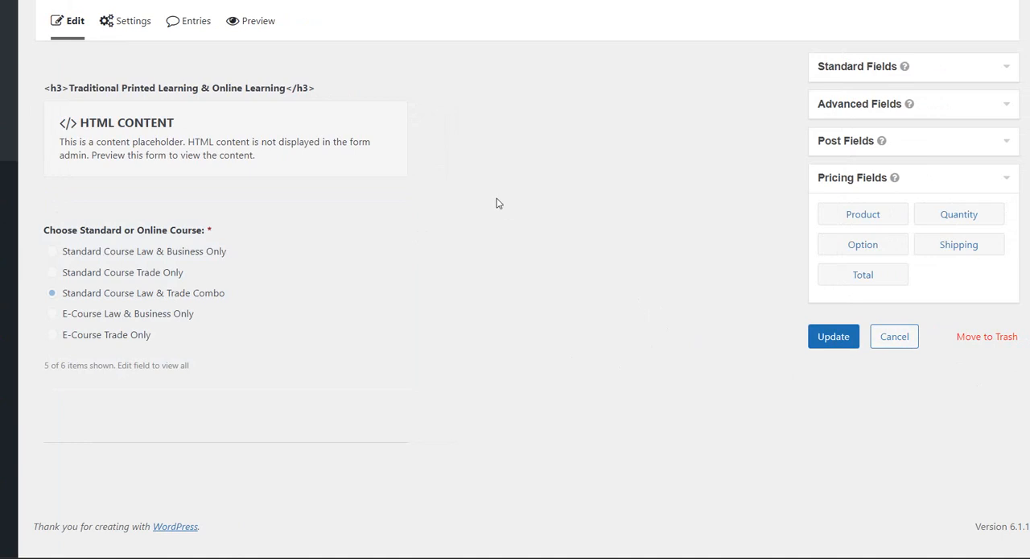
Look over the course form's available pricing fields, the General Engineering product page and the list of forms.
{"action": "mouse_move", "coordinate": [389, 281]}
{"action": "left_click", "coordinate": [1006, 179]}
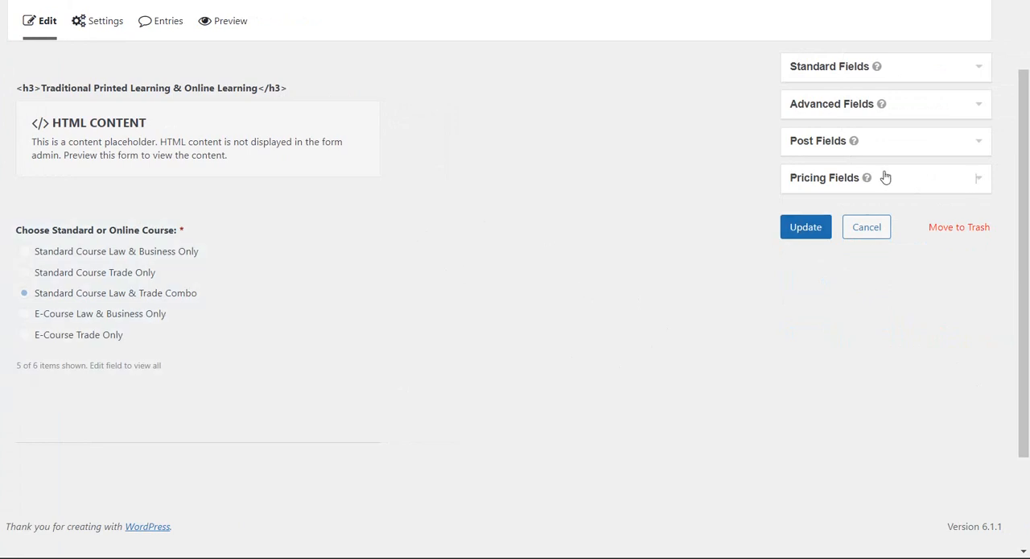
{"action": "left_click", "coordinate": [975, 179]}
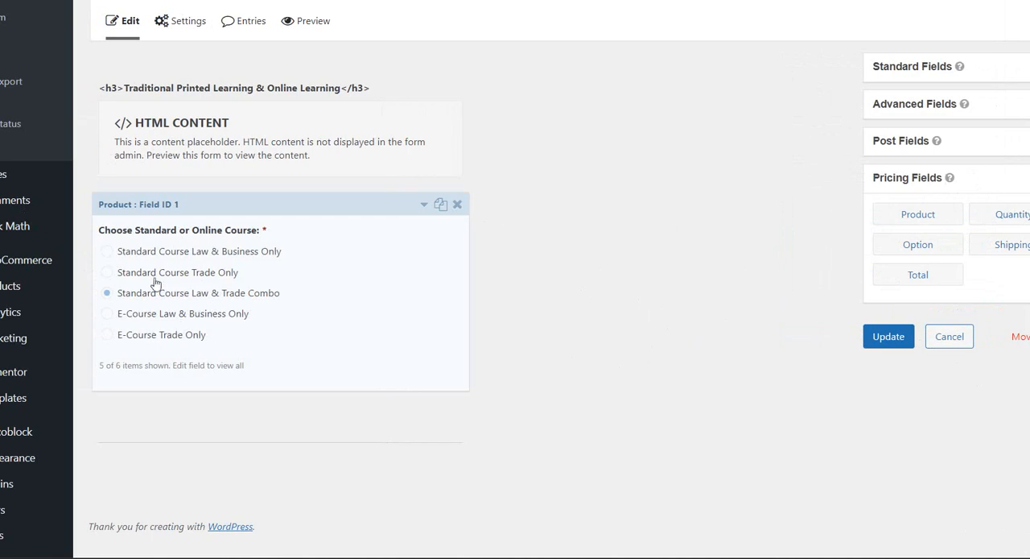
{"action": "left_click", "coordinate": [426, 12]}
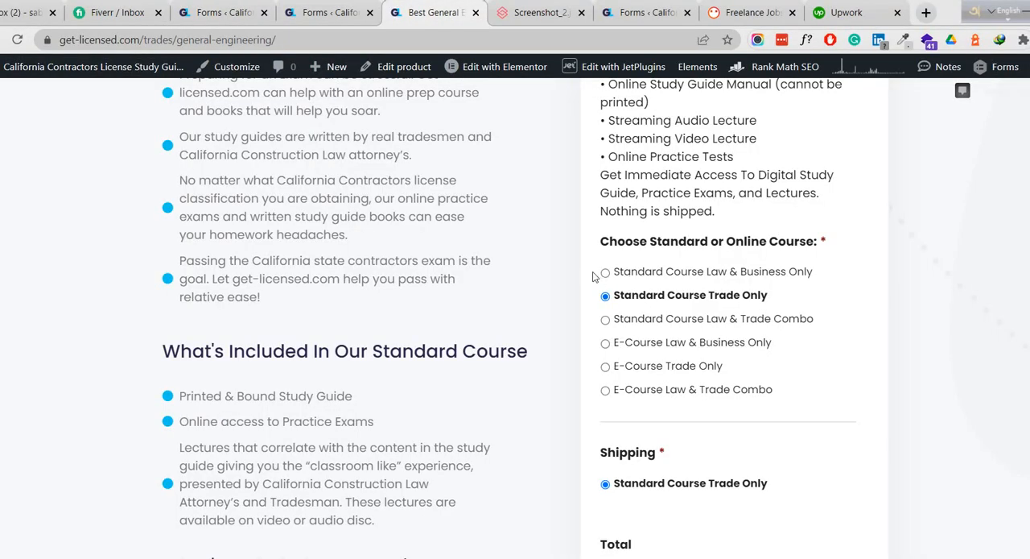
{"action": "left_click", "coordinate": [314, 4]}
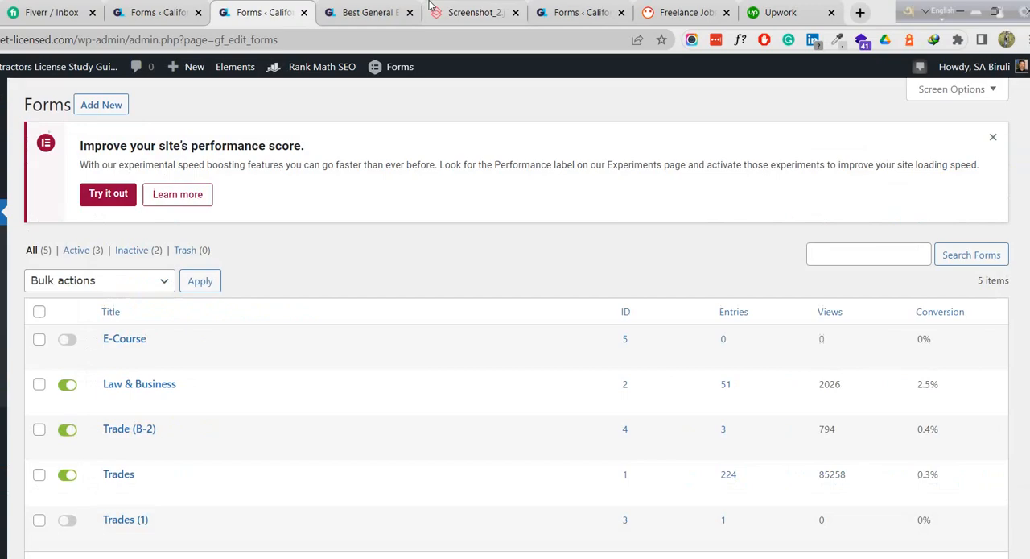
Return to the course form editor and add a Shipping pricing field to the end of the form.
{"action": "left_click", "coordinate": [178, 12]}
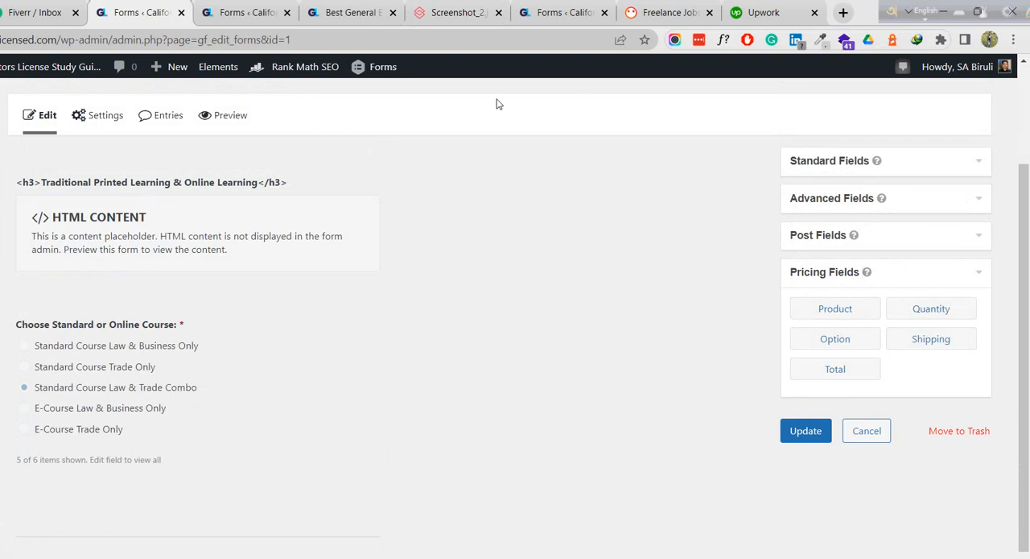
{"action": "left_click", "coordinate": [931, 343]}
{"action": "scroll", "coordinate": [284, 426], "scroll_direction": "down", "scroll_amount": 1}
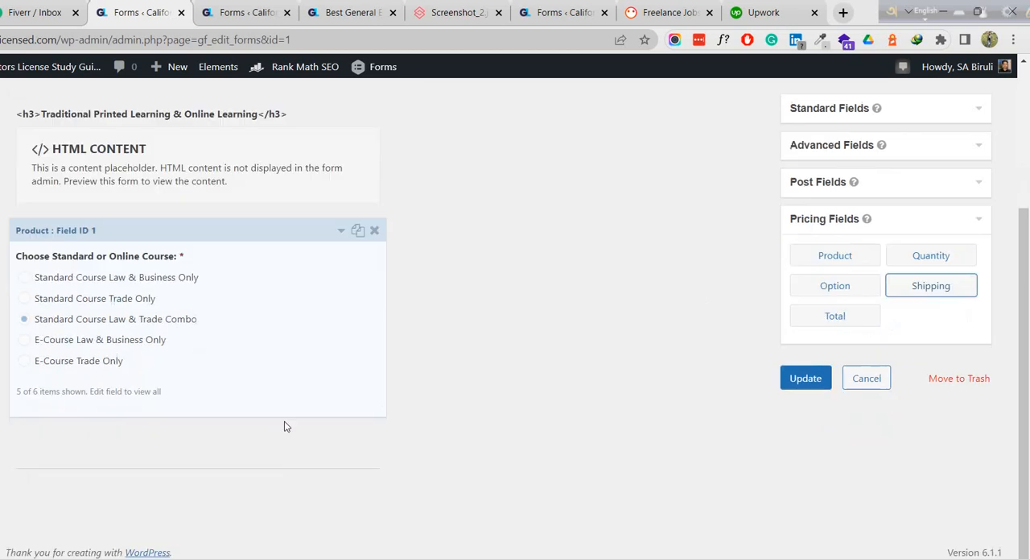
{"action": "scroll", "coordinate": [284, 427], "scroll_direction": "up", "scroll_amount": 1}
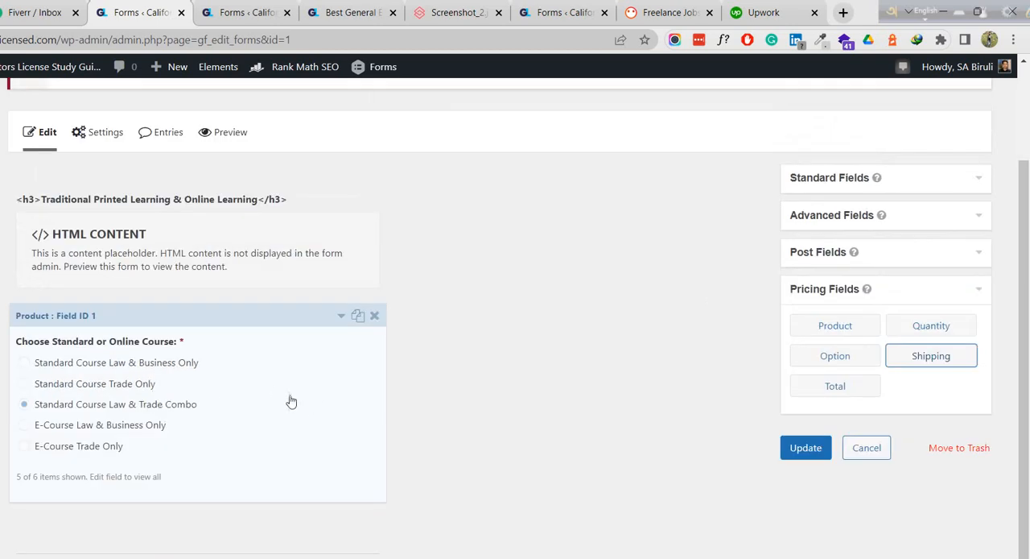
{"action": "scroll", "coordinate": [310, 416], "scroll_direction": "down", "scroll_amount": 1}
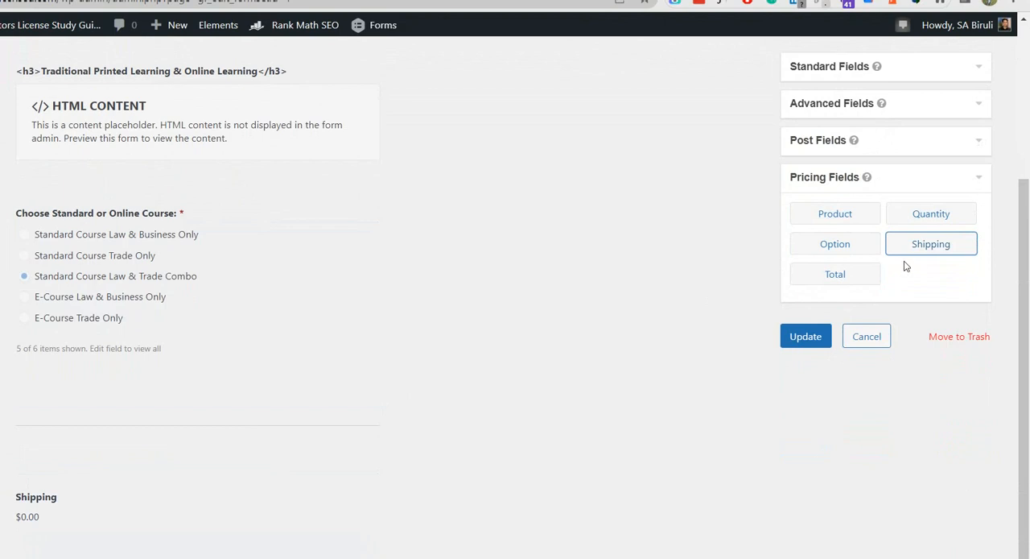
Try to add a second Shipping field, dismiss the alert, and delete the Shipping field already added to the form.
{"action": "left_click", "coordinate": [915, 246]}
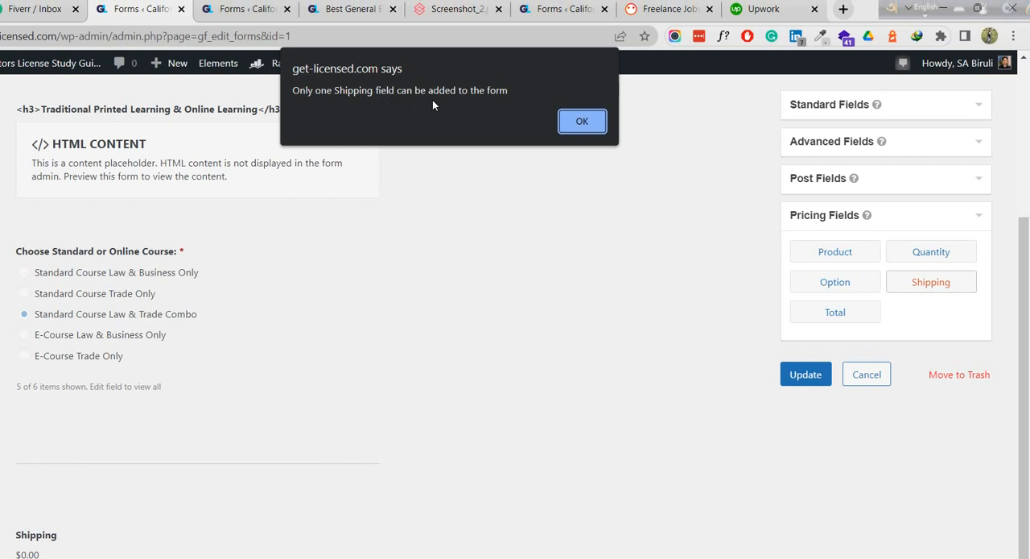
{"action": "left_click", "coordinate": [581, 128]}
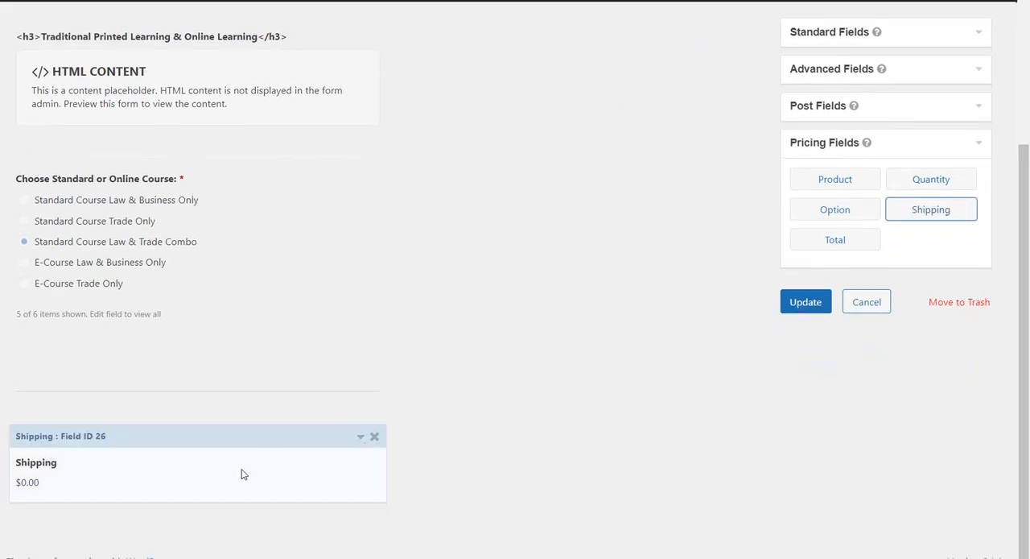
{"action": "left_click", "coordinate": [374, 434]}
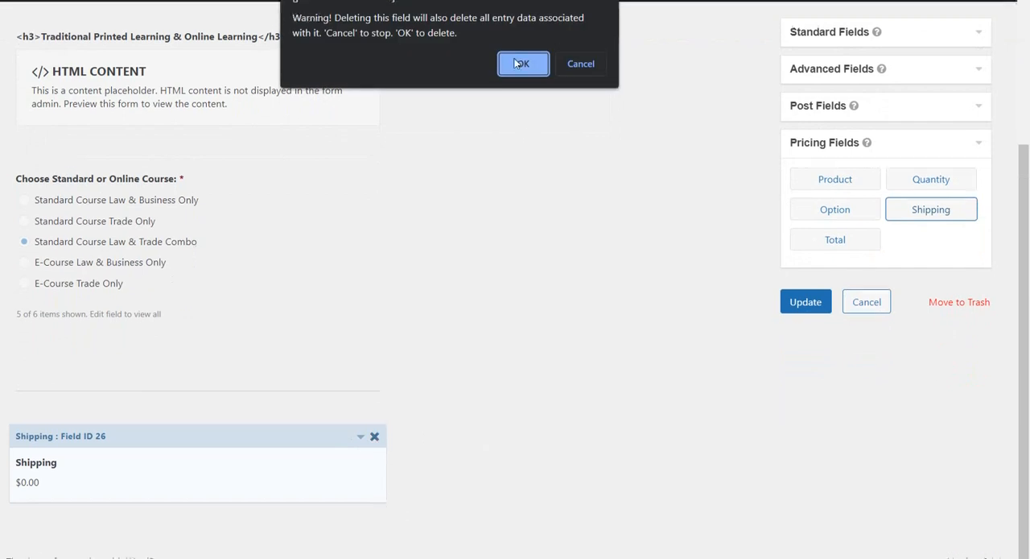
{"action": "left_click", "coordinate": [523, 60]}
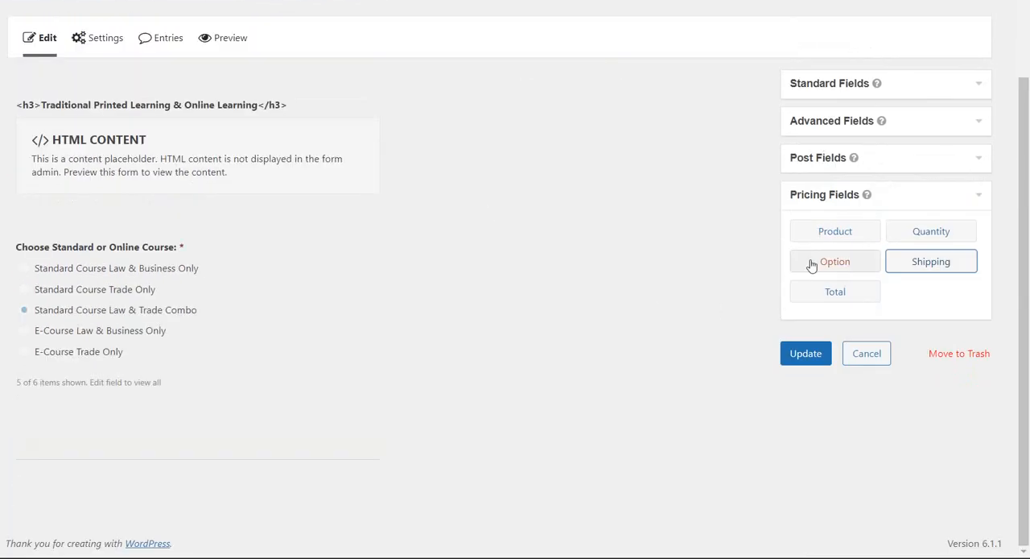
Add an Option pricing field to the end of the form and open its general settings.
{"action": "left_click", "coordinate": [844, 266]}
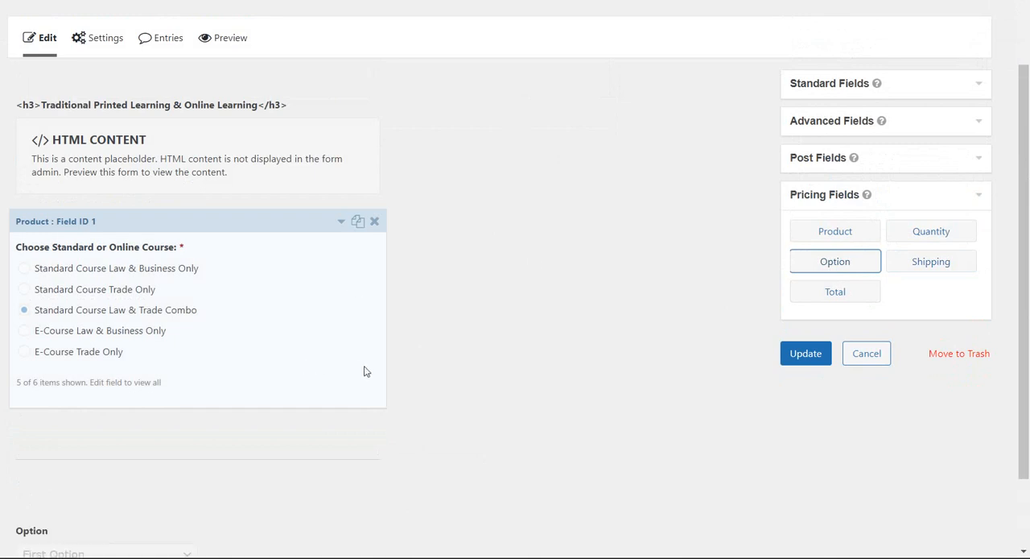
{"action": "scroll", "coordinate": [365, 371], "scroll_direction": "down", "scroll_amount": 3}
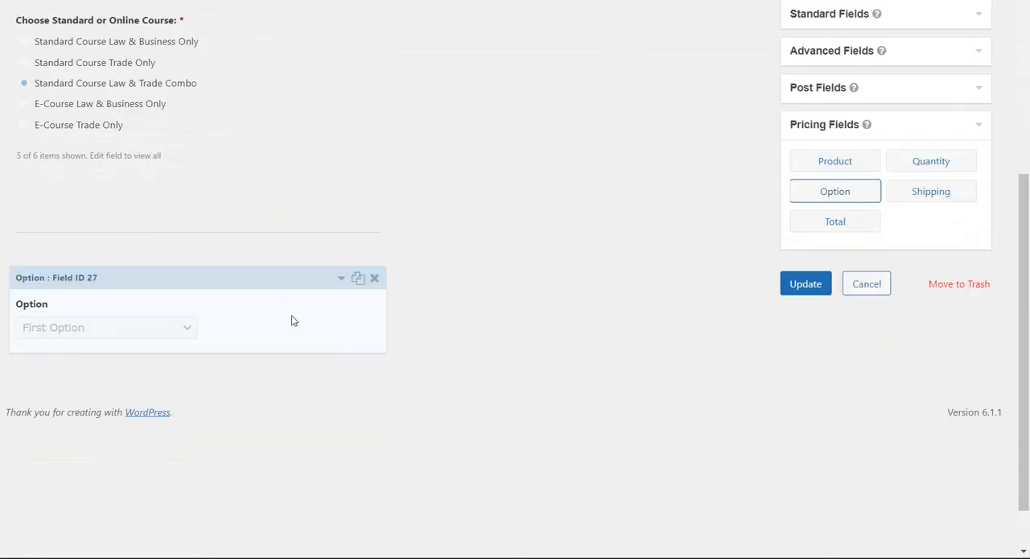
{"action": "left_click", "coordinate": [247, 313]}
{"action": "scroll", "coordinate": [247, 311], "scroll_direction": "down", "scroll_amount": 3}
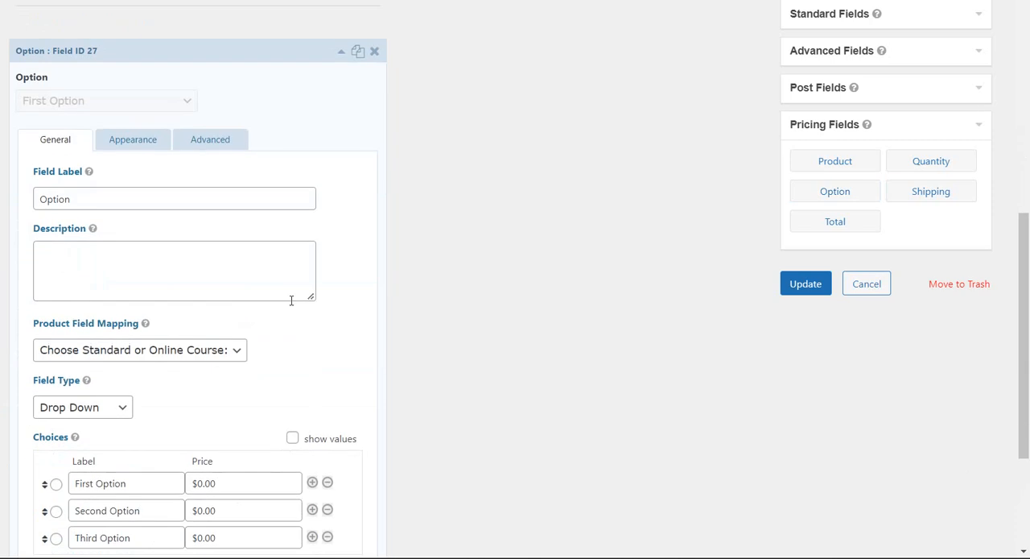
Set the new Option field's field type to Radio Buttons.
{"action": "scroll", "coordinate": [292, 306], "scroll_direction": "down", "scroll_amount": 1}
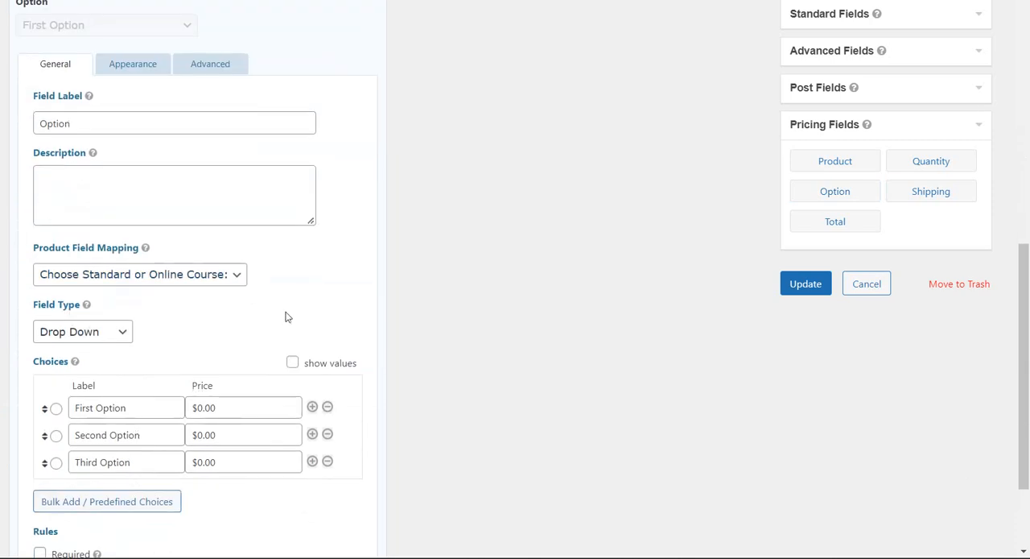
{"action": "left_click", "coordinate": [128, 334]}
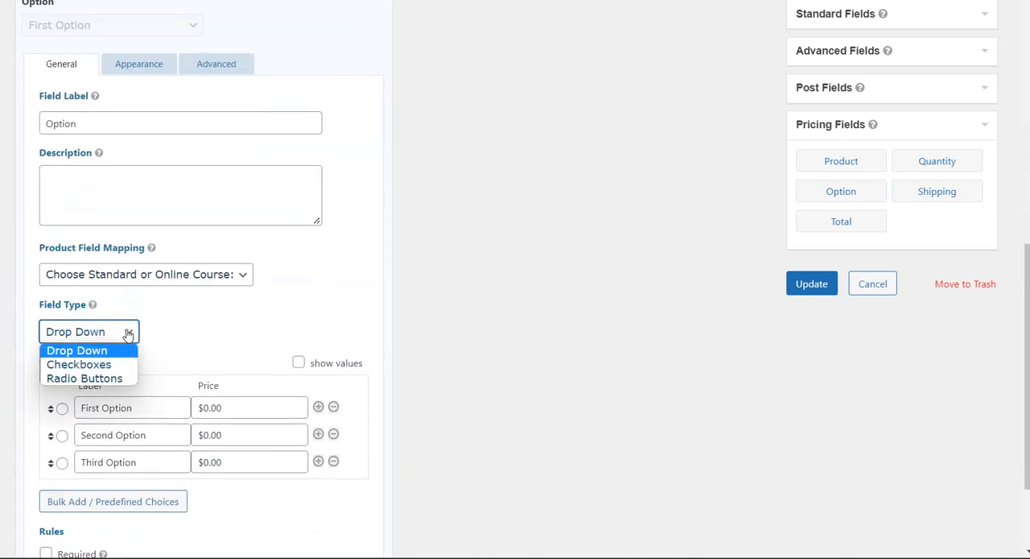
{"action": "left_click", "coordinate": [120, 377]}
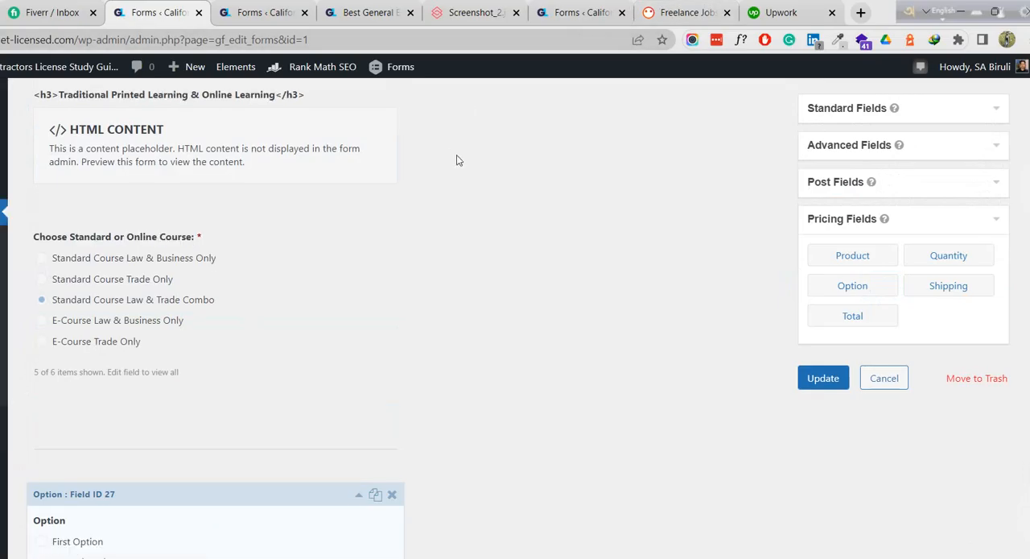
Copy the "Standard Course Law & Business Only" label from the General Engineering page, close the forms list, and return to the form editor.
{"action": "left_click", "coordinate": [364, 13]}
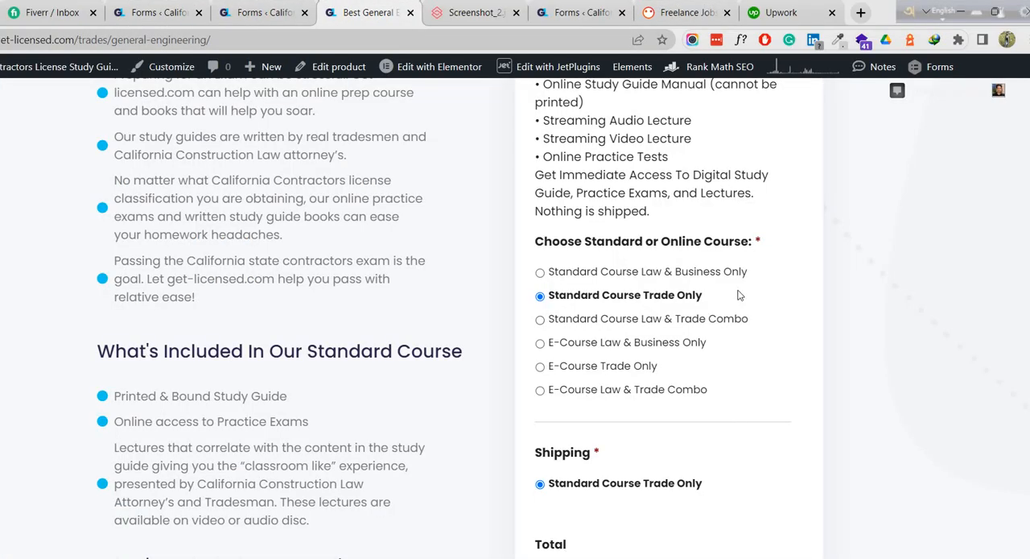
{"action": "left_click_drag", "start_coordinate": [755, 271], "coordinate": [544, 275]}
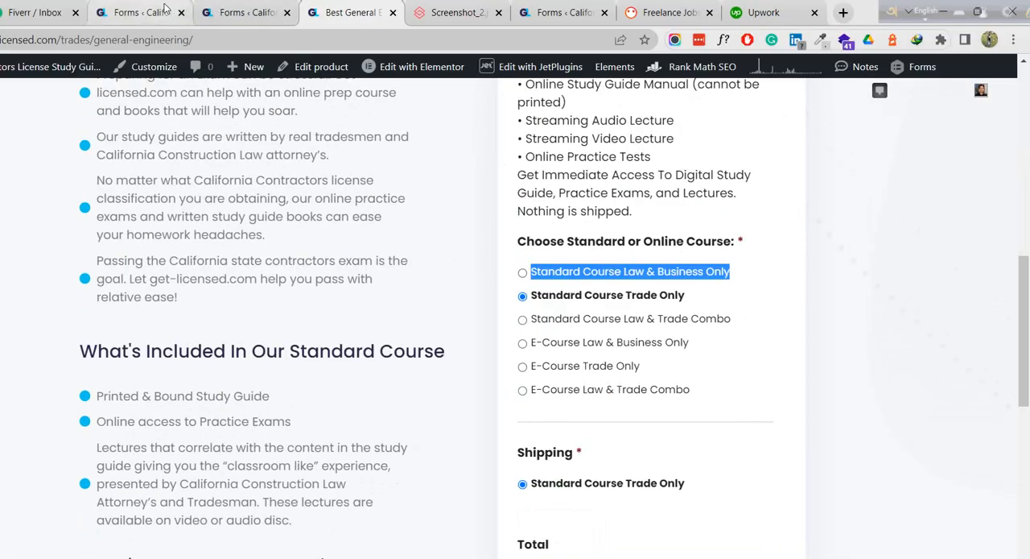
{"action": "left_click", "coordinate": [143, 9]}
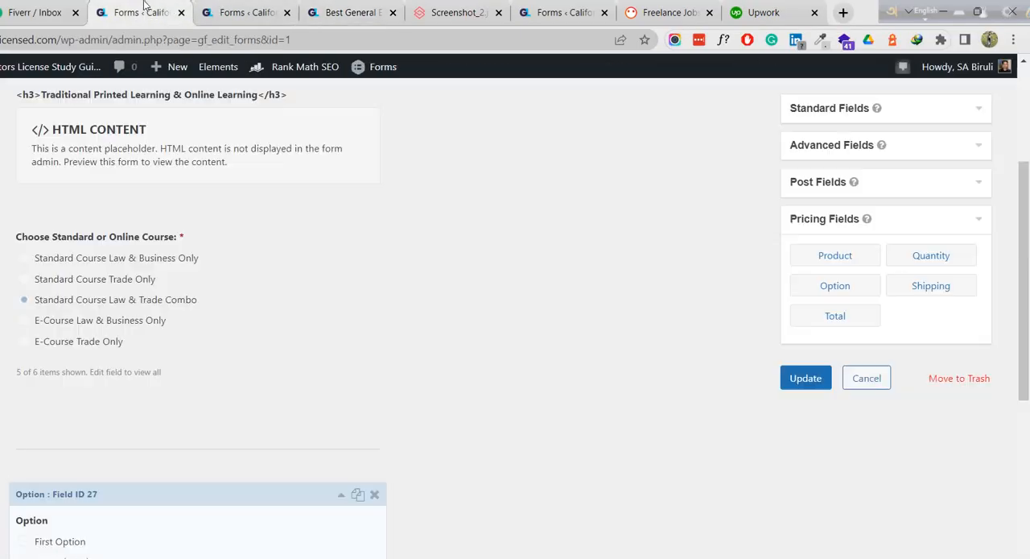
{"action": "left_click", "coordinate": [266, 14]}
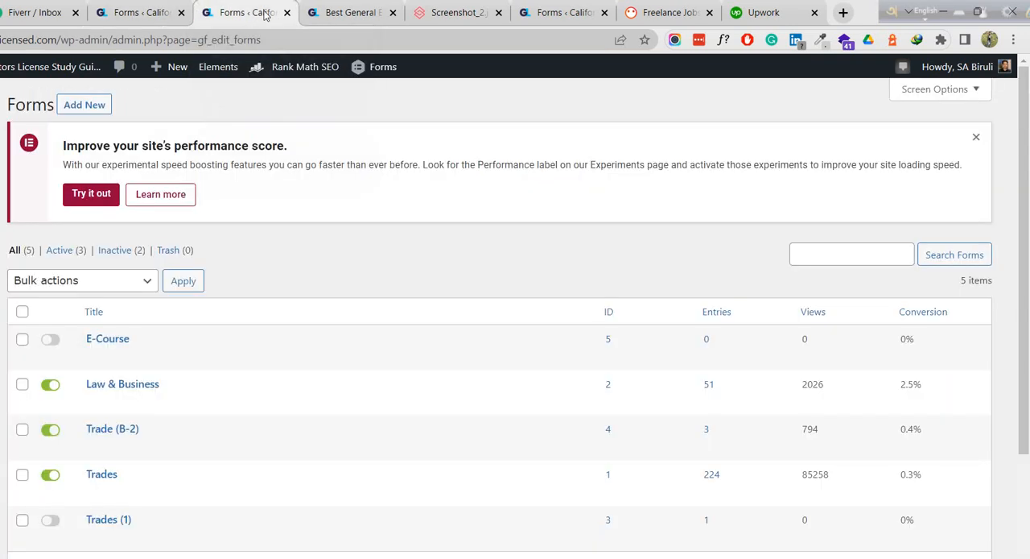
{"action": "left_click", "coordinate": [288, 12]}
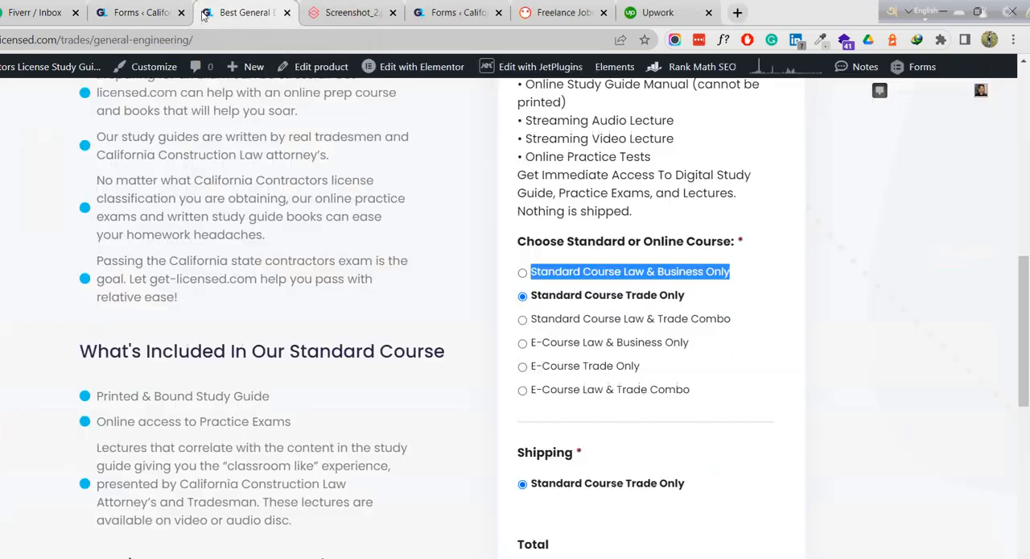
{"action": "left_click", "coordinate": [146, 11]}
Change the Option field's label to Shipping.
{"action": "scroll", "coordinate": [263, 186], "scroll_direction": "down", "scroll_amount": 5}
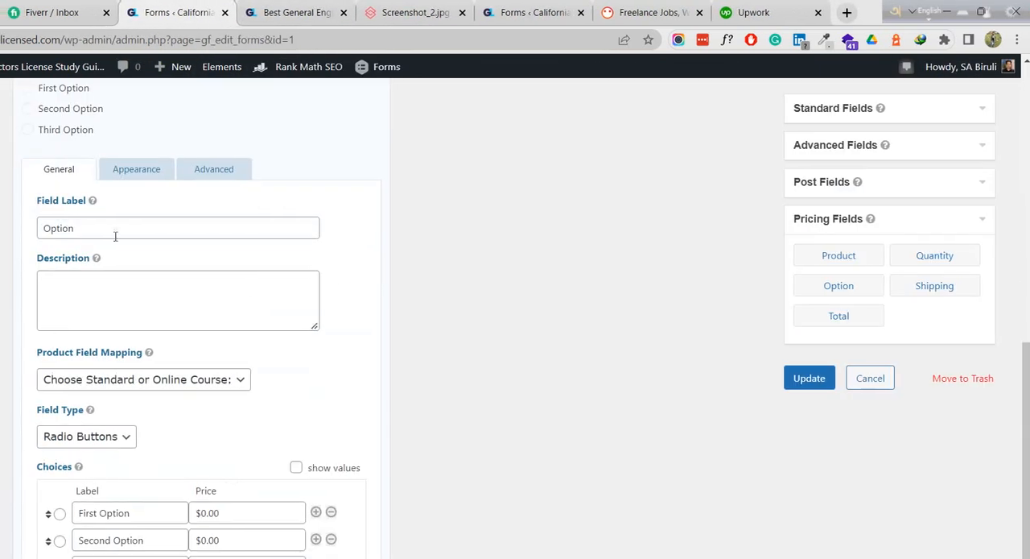
{"action": "left_click_drag", "start_coordinate": [115, 230], "coordinate": [32, 232]}
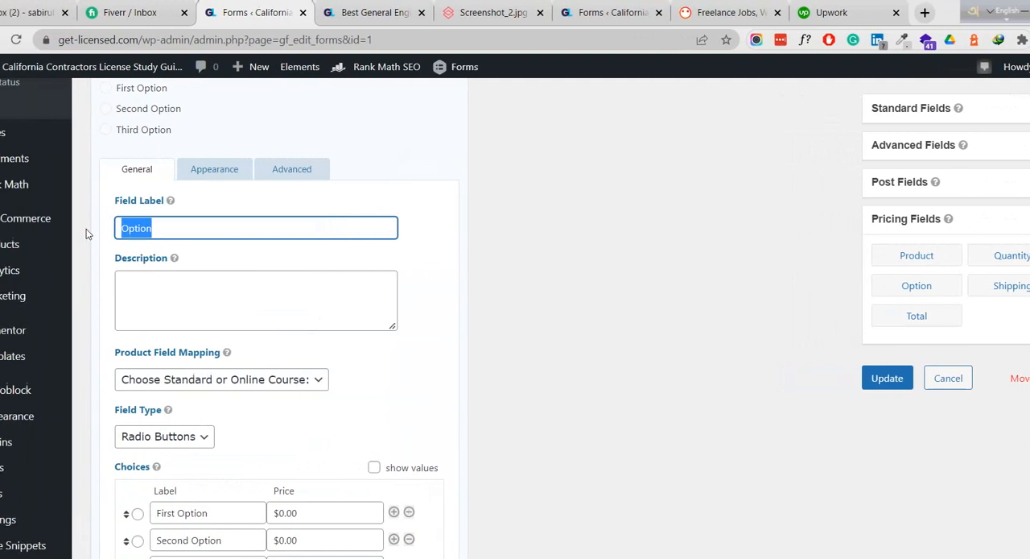
{"action": "type", "text": "Shipping"}
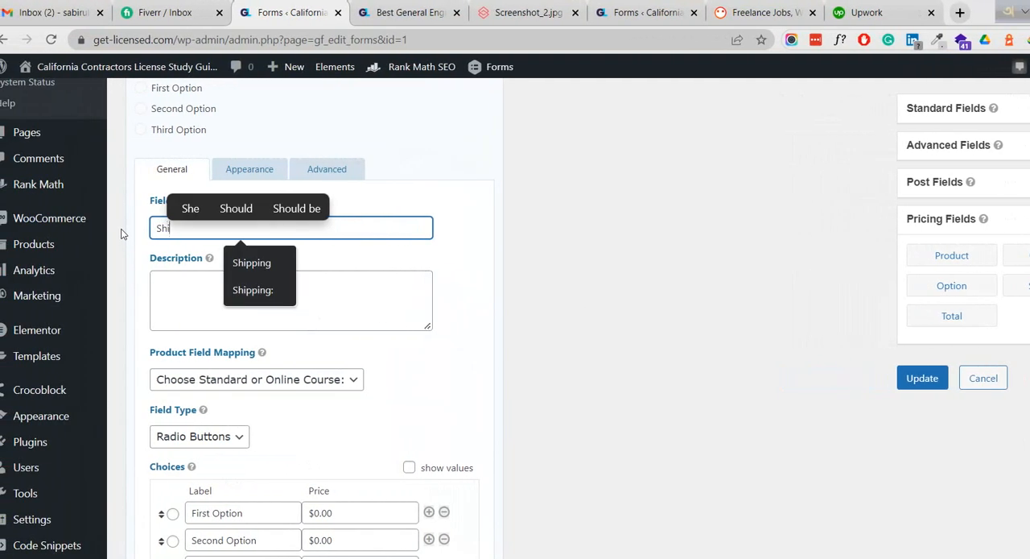
{"action": "left_click", "coordinate": [274, 263]}
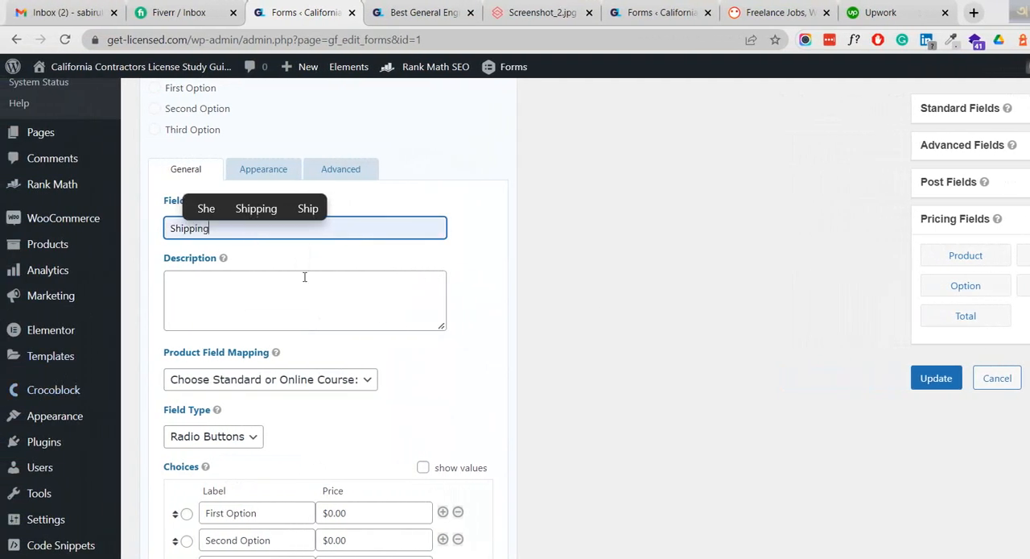
Label the first choice "Standard Course Law & Business Only" with the copied text and remove the second and third choices.
{"action": "scroll", "coordinate": [478, 363], "scroll_direction": "down", "scroll_amount": 2}
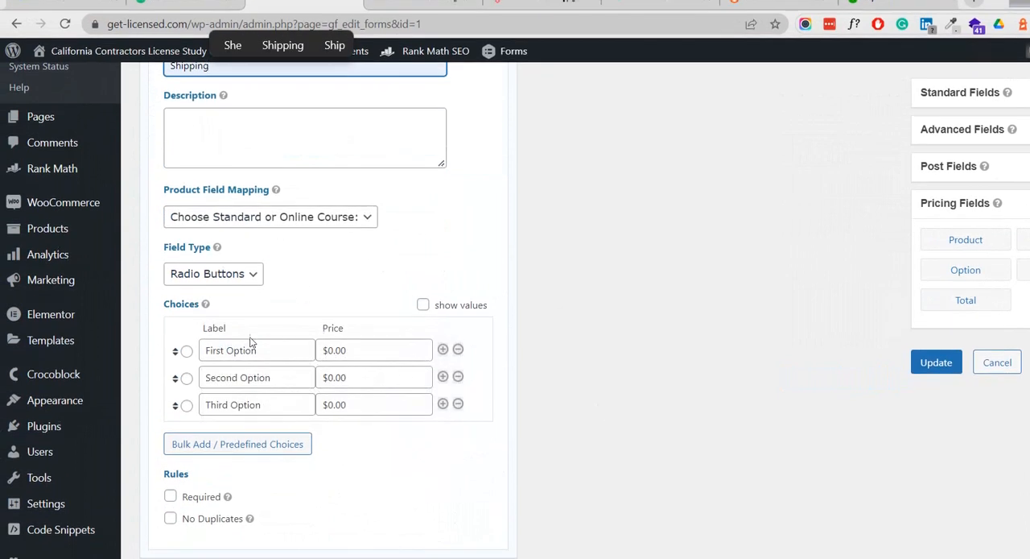
{"action": "left_click_drag", "start_coordinate": [265, 348], "coordinate": [185, 352]}
{"action": "key", "text": "ctrl+v"}
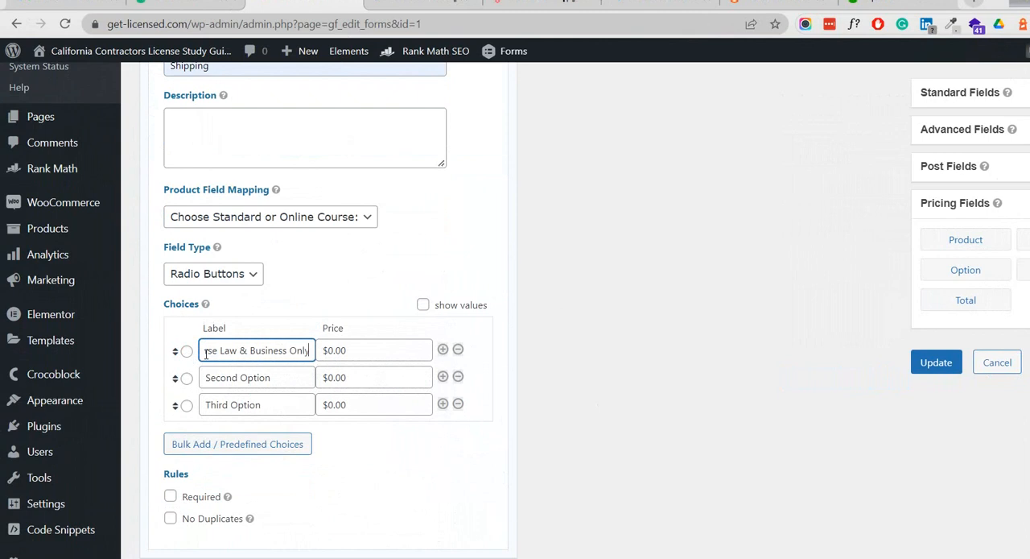
{"action": "left_click", "coordinate": [458, 404]}
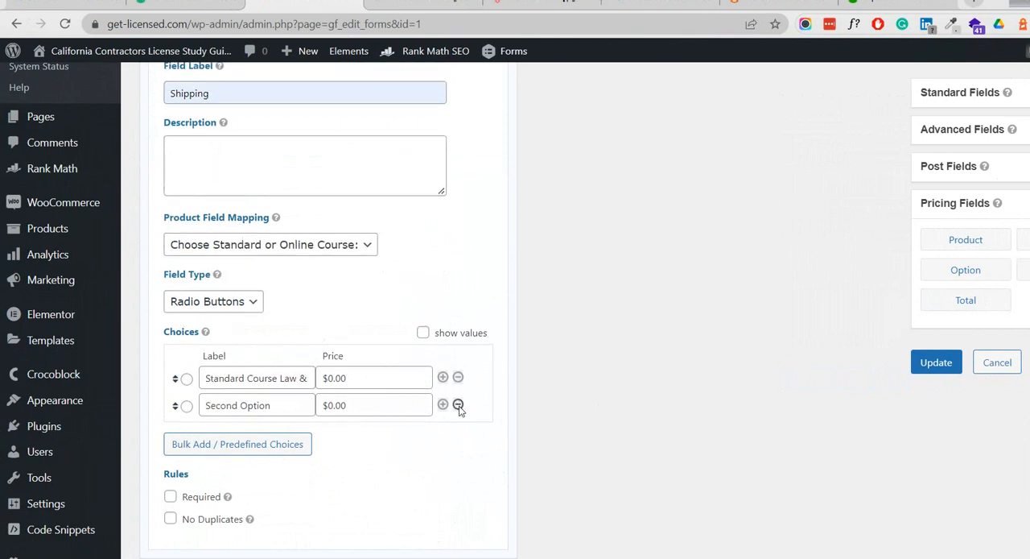
{"action": "left_click", "coordinate": [458, 404]}
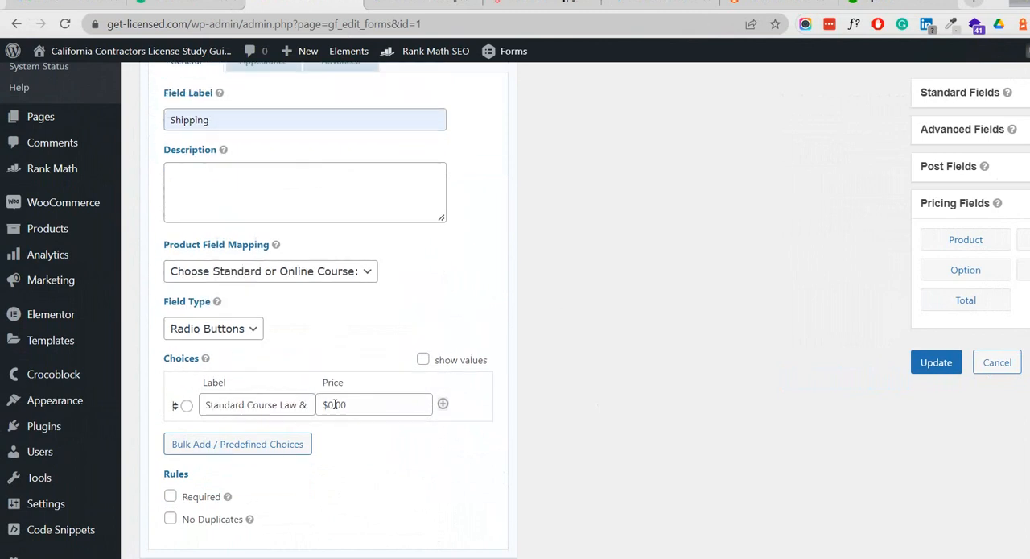
Price the remaining shipping choice at $15.00, make it the default selection, and mark the field as required.
{"action": "double_click", "coordinate": [330, 404]}
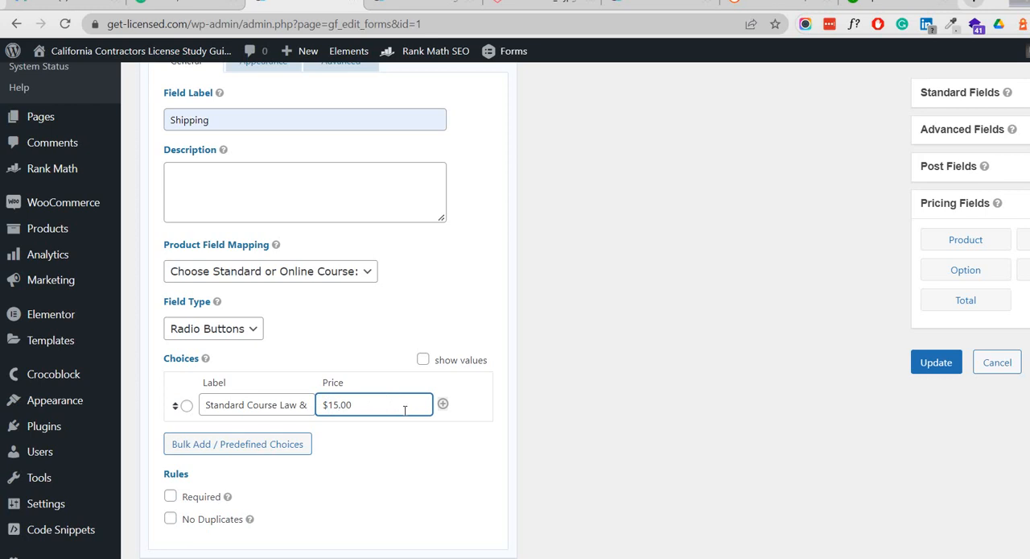
{"action": "left_click", "coordinate": [186, 401]}
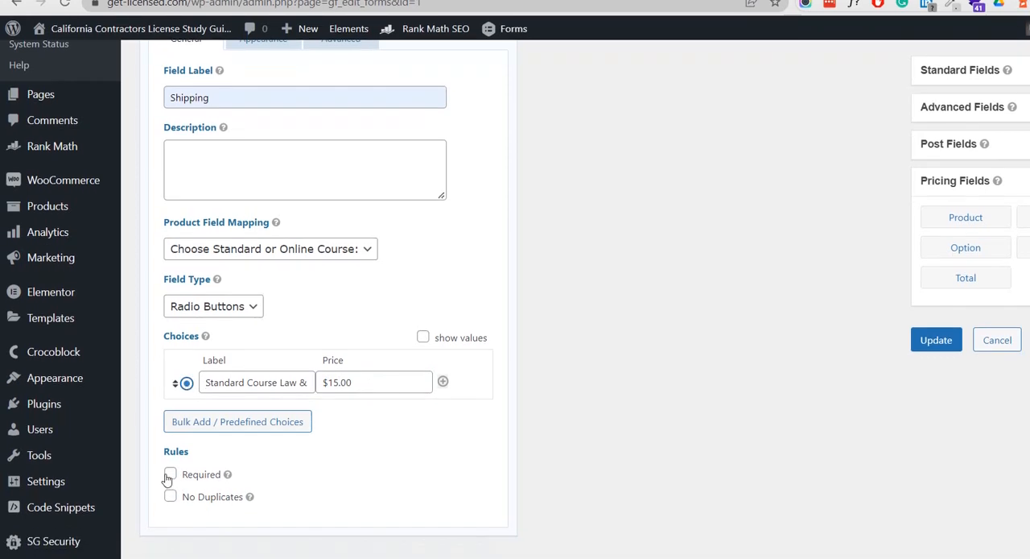
{"action": "left_click", "coordinate": [170, 470]}
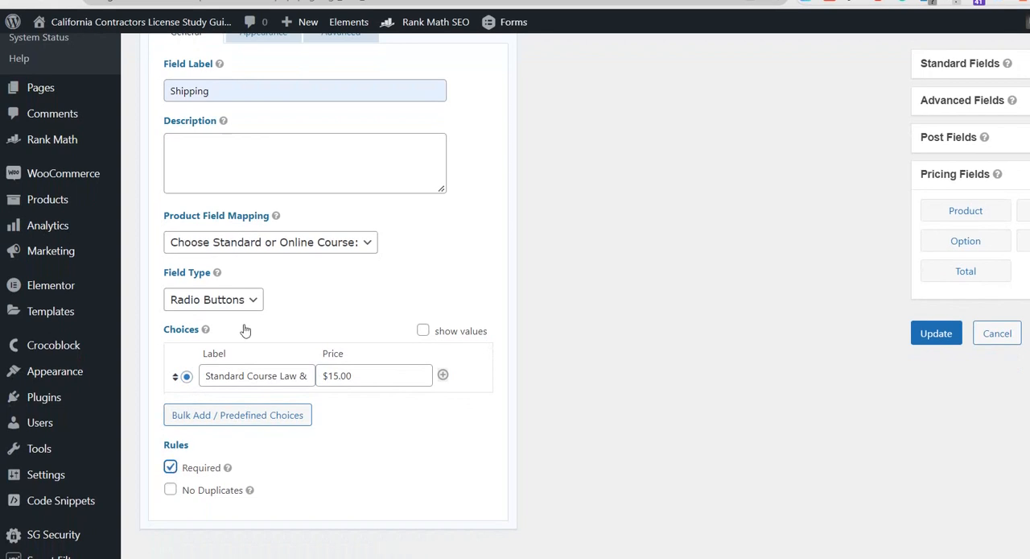
Enable conditional logic for the Shipping option field and have it show if Any of the rules match.
{"action": "scroll", "coordinate": [346, 306], "scroll_direction": "up", "scroll_amount": 2}
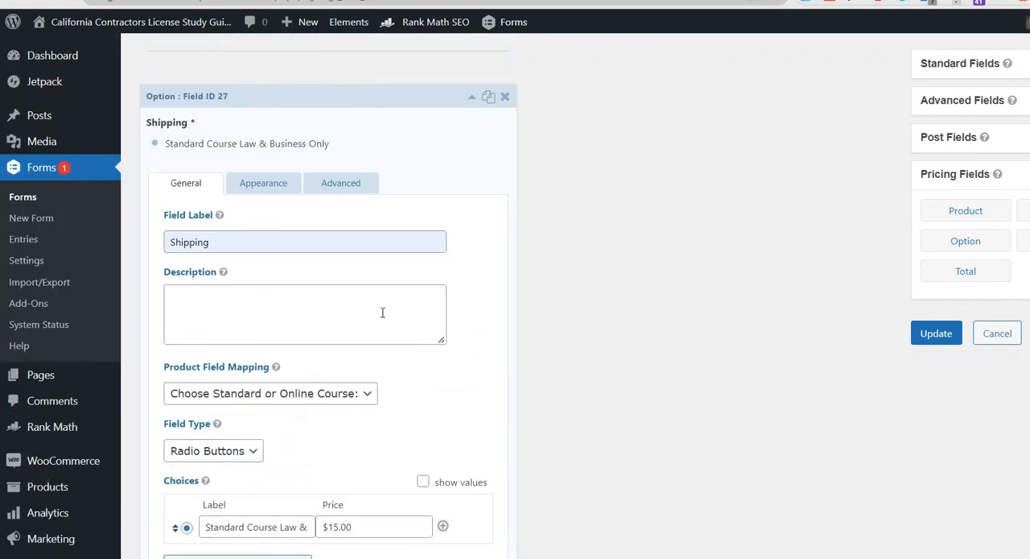
{"action": "left_click", "coordinate": [341, 183]}
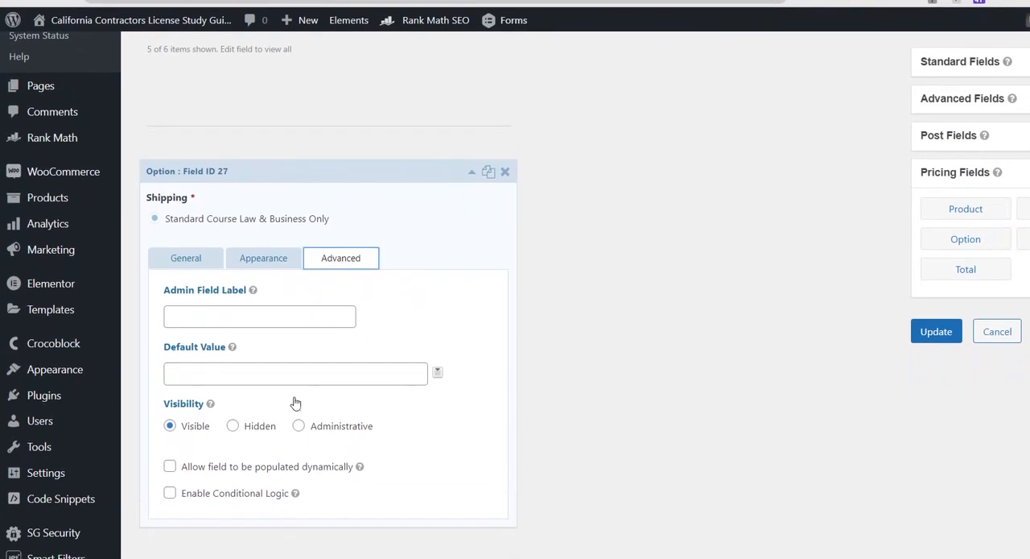
{"action": "left_click", "coordinate": [170, 487]}
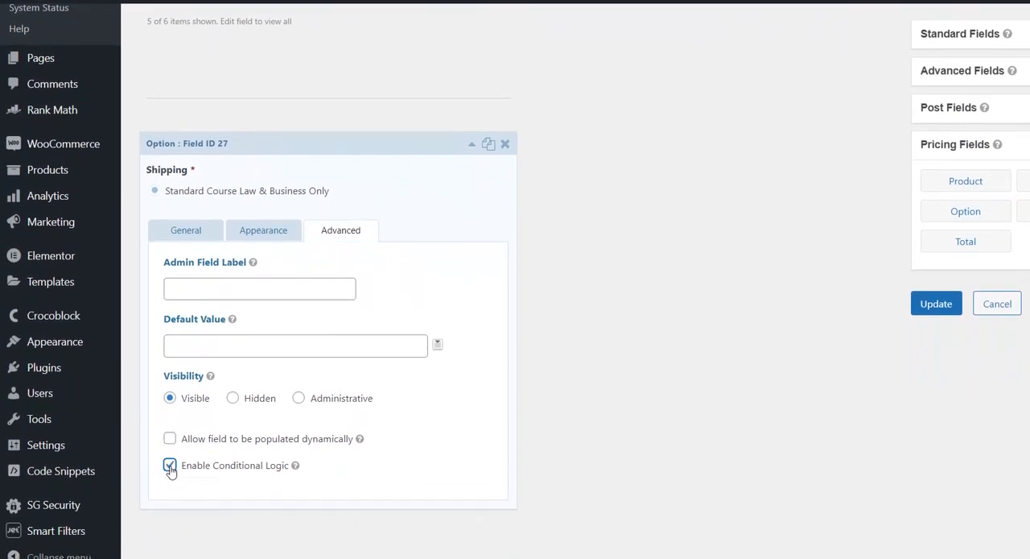
{"action": "scroll", "coordinate": [302, 415], "scroll_direction": "down", "scroll_amount": 3}
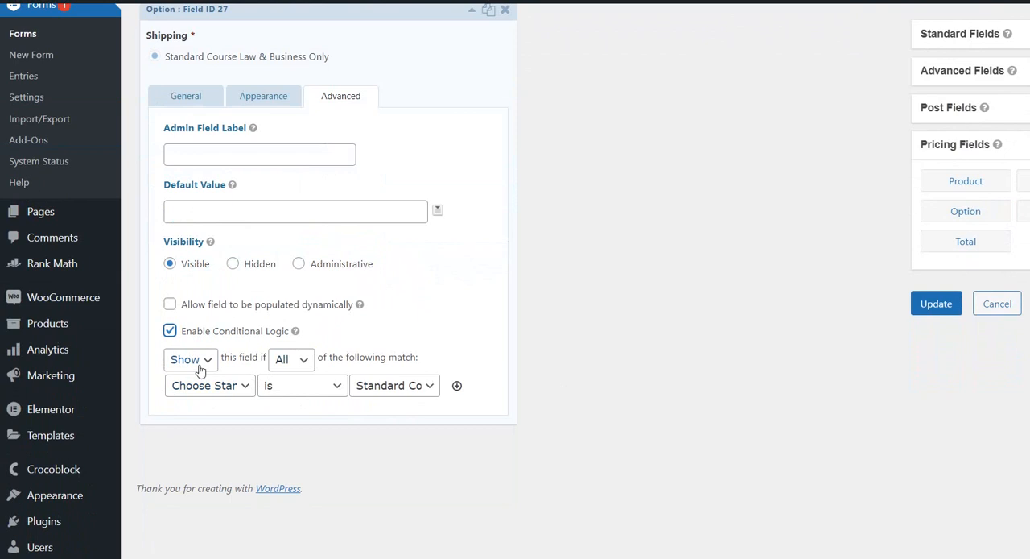
{"action": "left_click", "coordinate": [304, 364]}
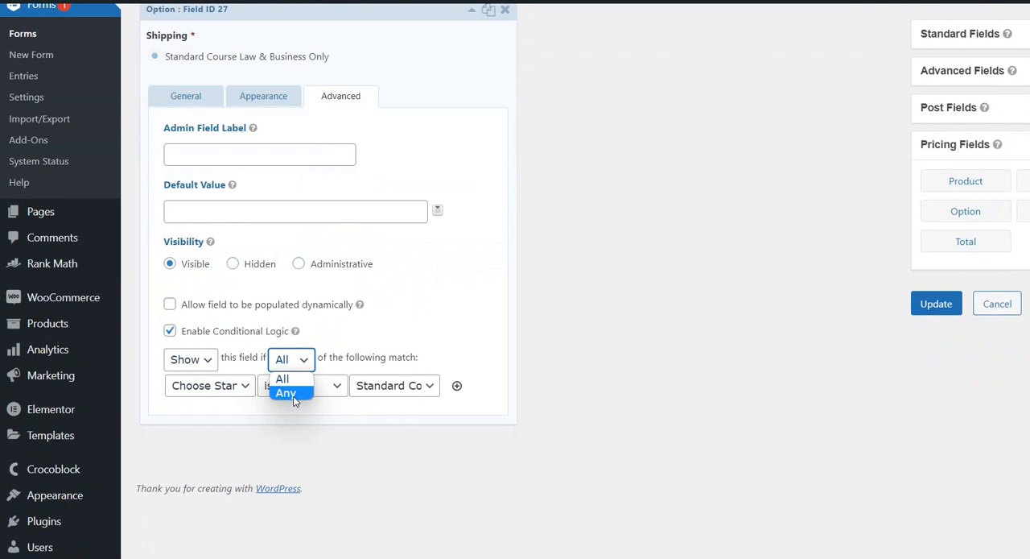
{"action": "left_click", "coordinate": [286, 393]}
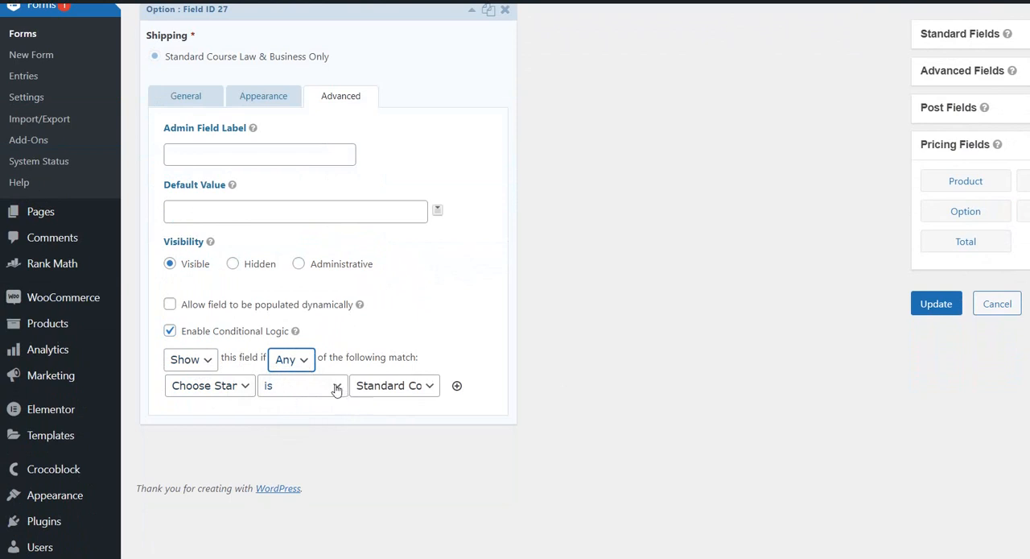
Set the condition's course value to Standard Course Law & Business Only and collapse the Shipping field's settings.
{"action": "left_click", "coordinate": [432, 387]}
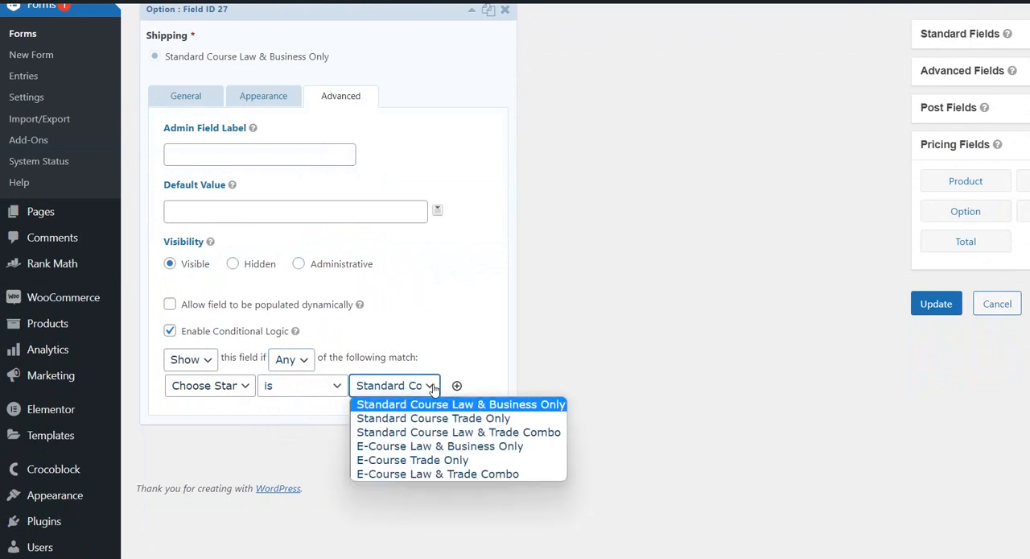
{"action": "left_click", "coordinate": [526, 405]}
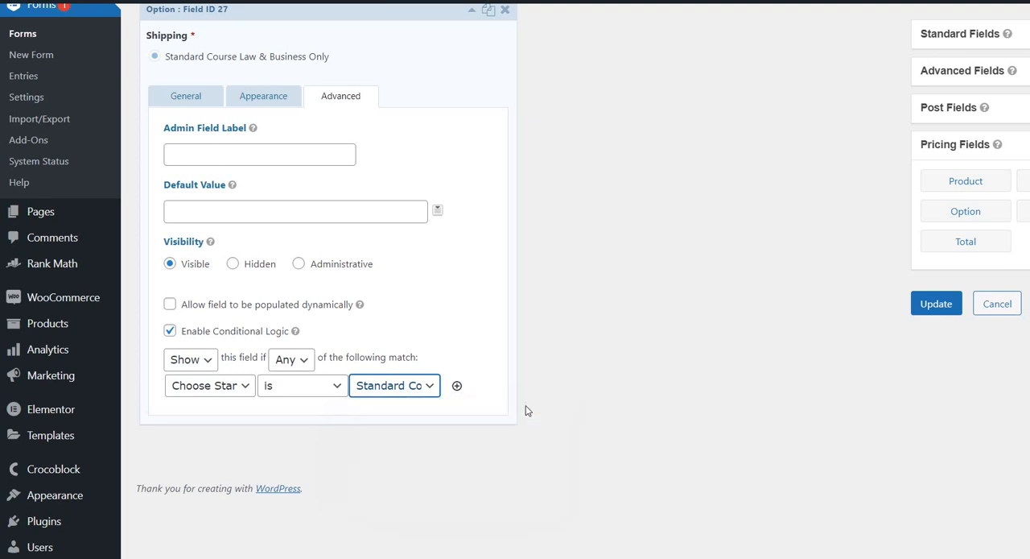
{"action": "scroll", "coordinate": [390, 119], "scroll_direction": "up", "scroll_amount": 1}
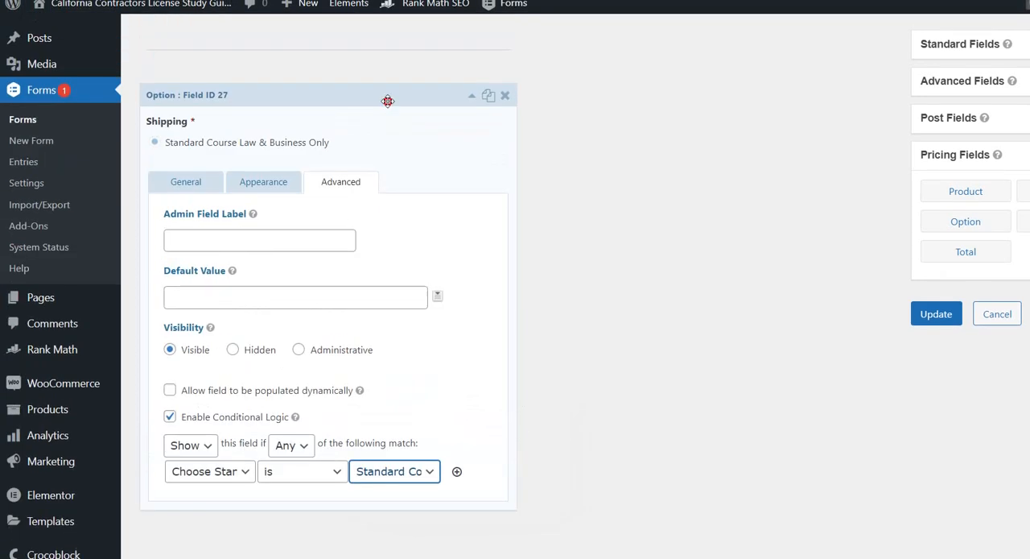
{"action": "left_click", "coordinate": [386, 95]}
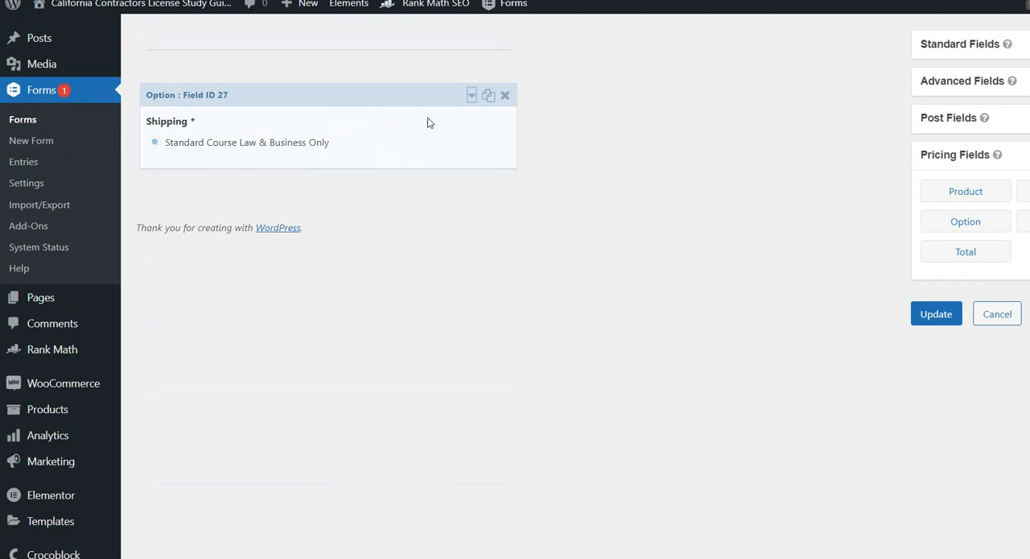
Copy the "Standard Course Trade Only" label from the General Engineering page and return to the form editor.
{"action": "left_click", "coordinate": [660, 13]}
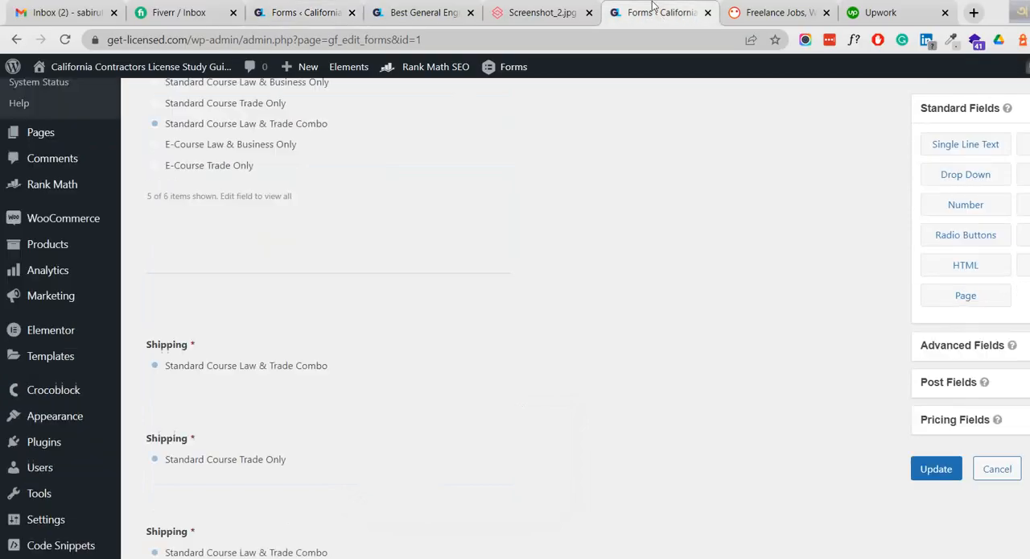
{"action": "left_click", "coordinate": [411, 9]}
{"action": "left_click_drag", "start_coordinate": [815, 296], "coordinate": [662, 292]}
{"action": "key", "text": "ctrl+c"}
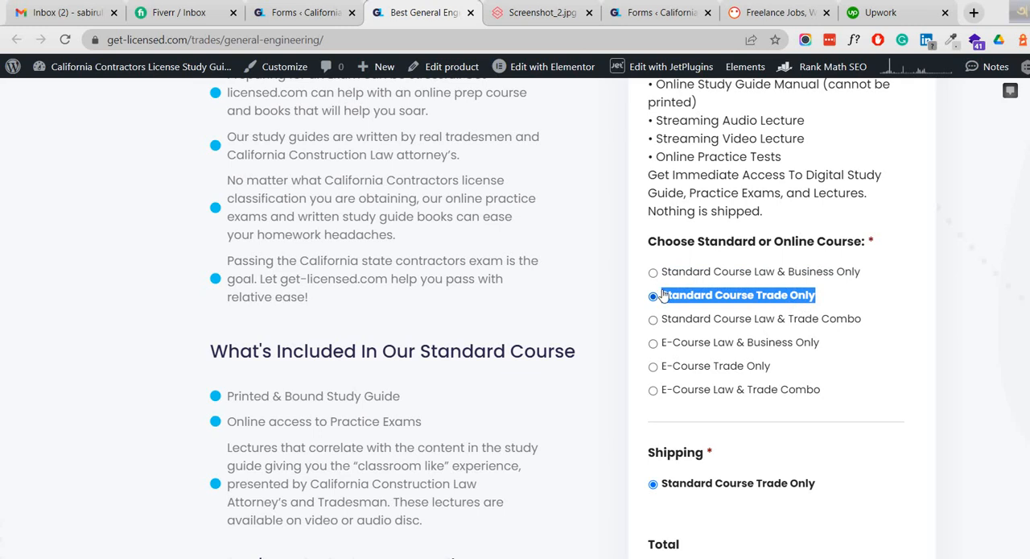
{"action": "left_click", "coordinate": [274, 15]}
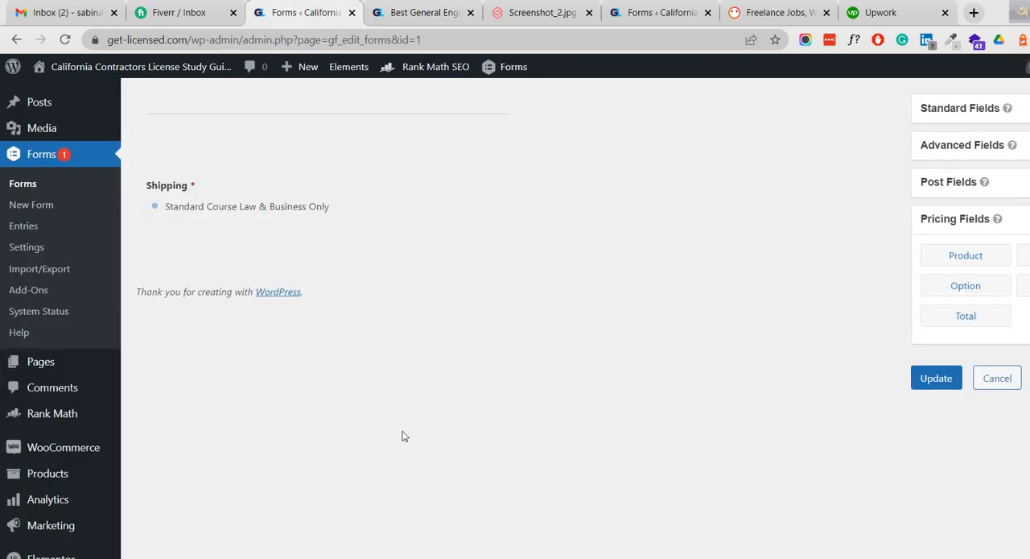
Duplicate the Shipping option field for Standard Course Law & Business Only directly below the original.
{"action": "scroll", "coordinate": [396, 430], "scroll_direction": "up", "scroll_amount": 6}
{"action": "scroll", "coordinate": [449, 386], "scroll_direction": "down", "scroll_amount": 3}
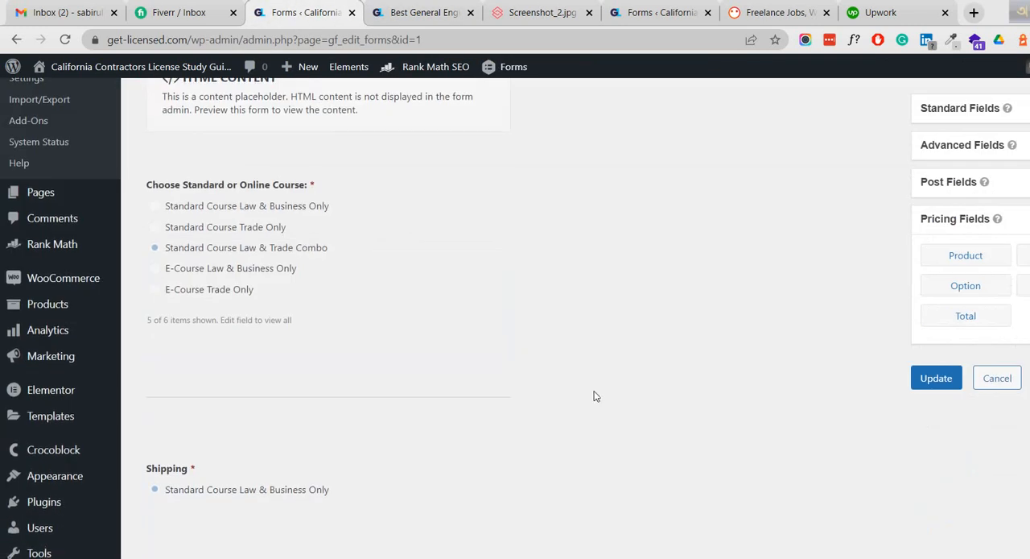
{"action": "scroll", "coordinate": [593, 396], "scroll_direction": "up", "scroll_amount": 1}
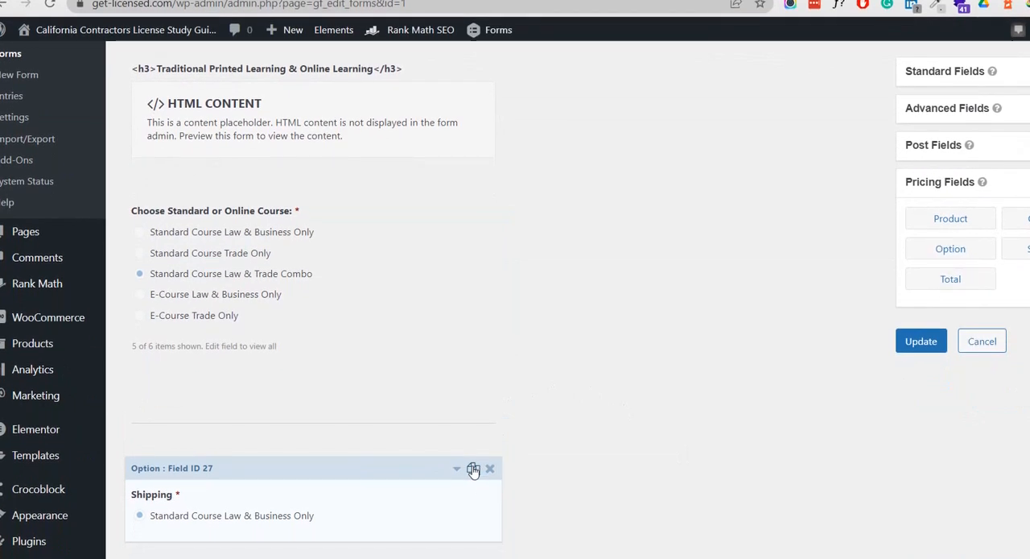
{"action": "left_click", "coordinate": [474, 470]}
{"action": "scroll", "coordinate": [472, 467], "scroll_direction": "down", "scroll_amount": 2}
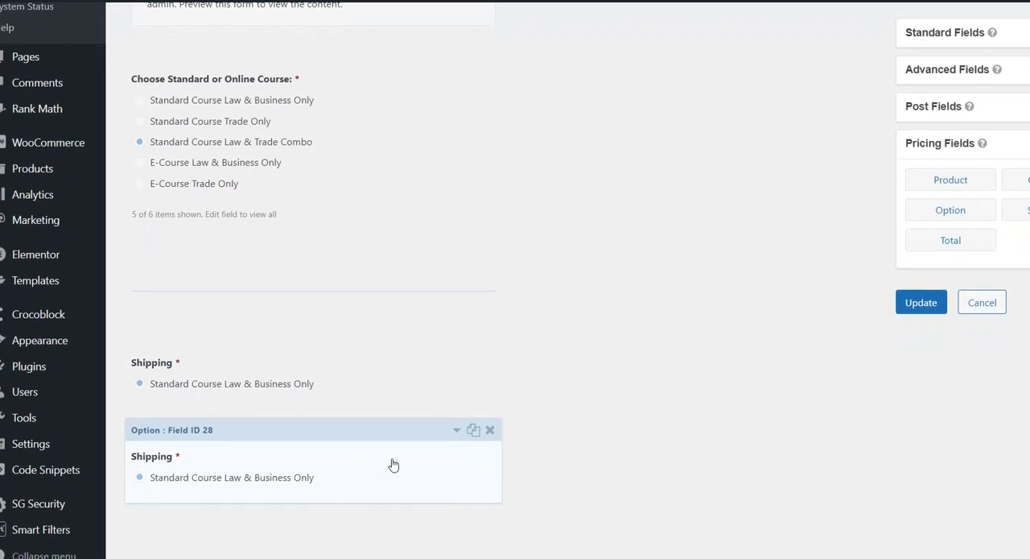
Set the duplicated Shipping field's choice label to Standard Course Trade Only.
{"action": "left_click", "coordinate": [329, 466]}
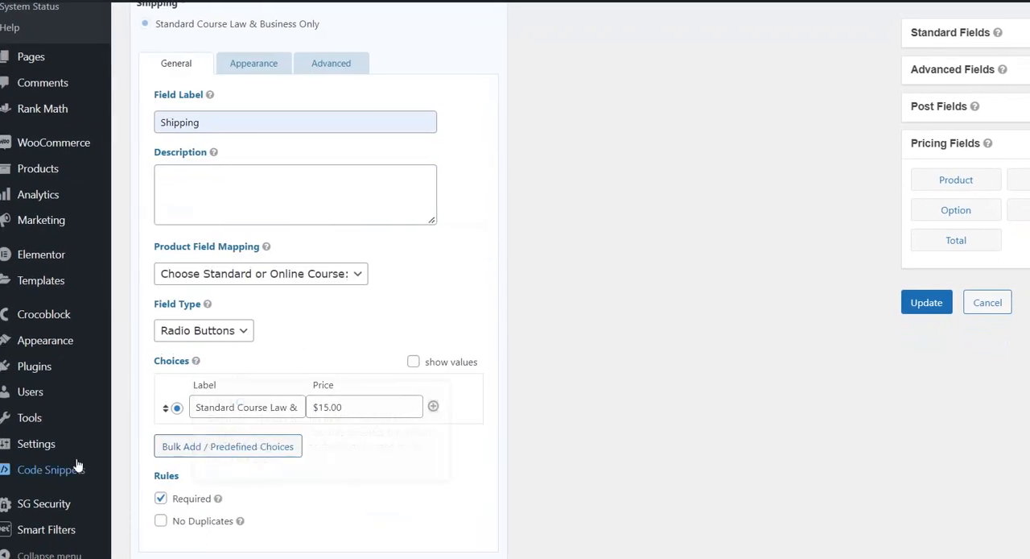
{"action": "left_click", "coordinate": [271, 409]}
{"action": "key", "text": "ctrl+a"}
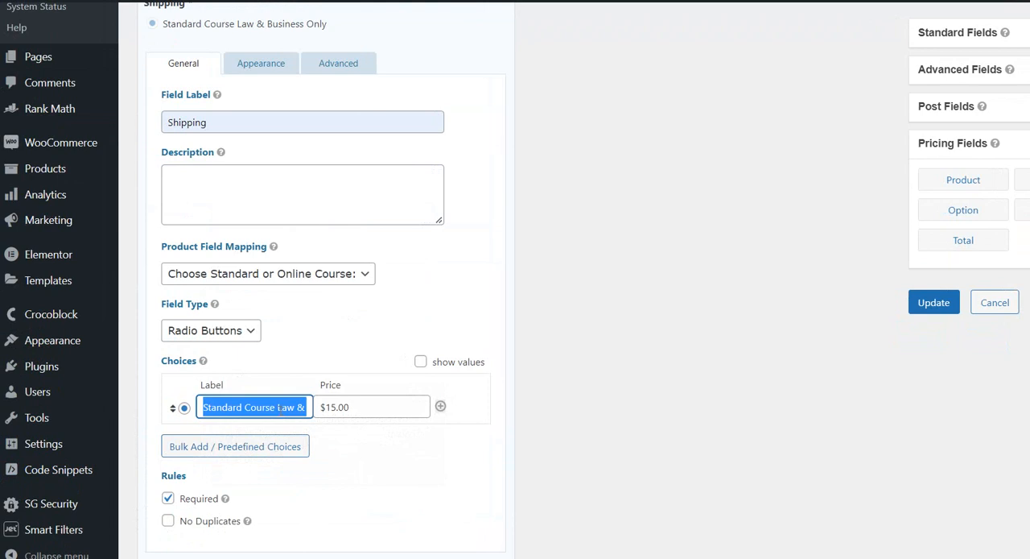
{"action": "key", "text": "ctrl+v"}
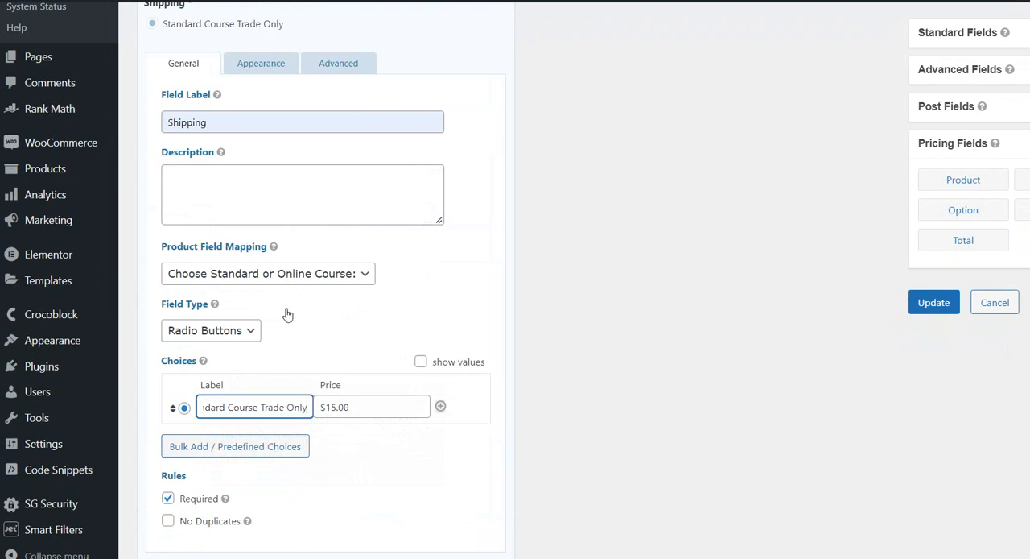
Set the duplicated Shipping field's condition value to Standard Course Trade Only and collapse its settings.
{"action": "left_click", "coordinate": [338, 63]}
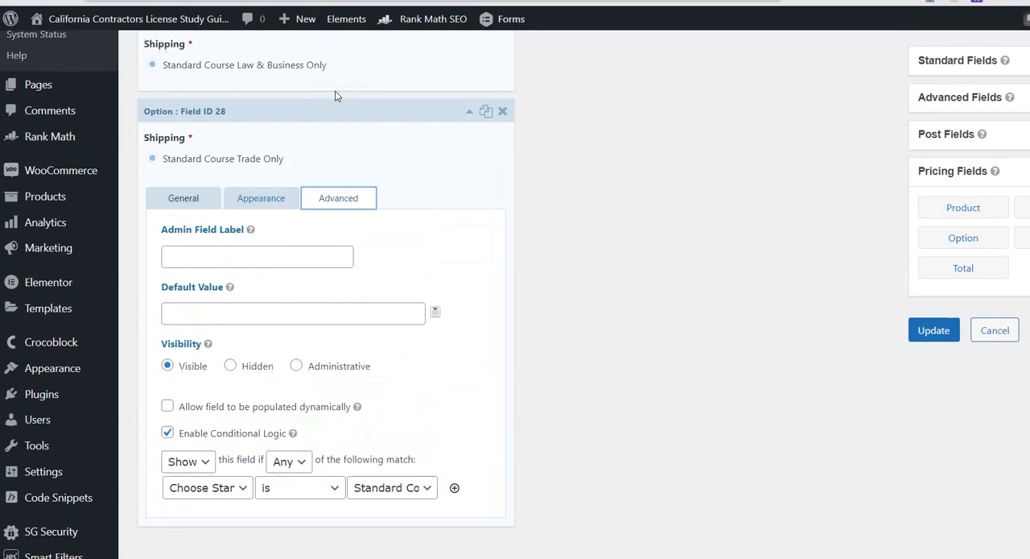
{"action": "left_click", "coordinate": [407, 489]}
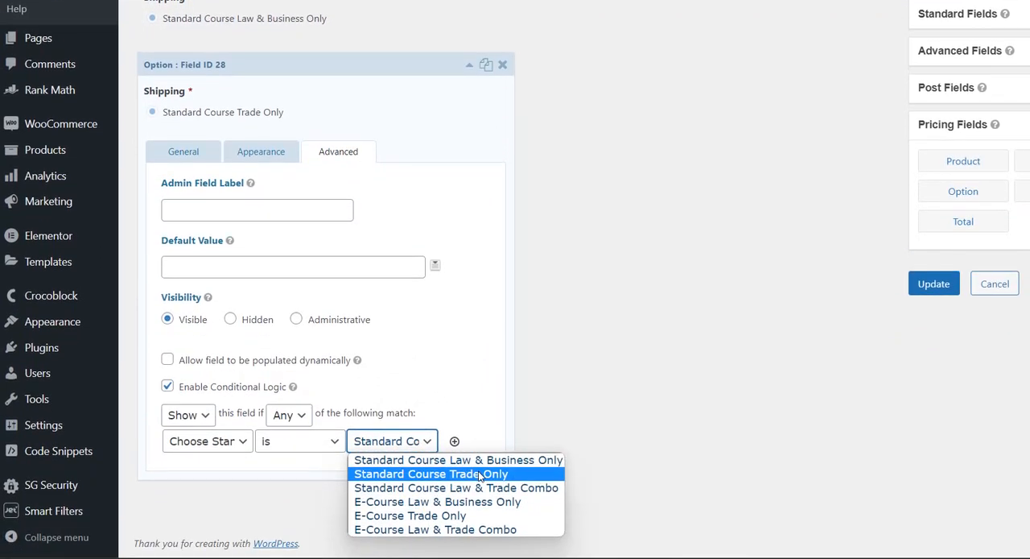
{"action": "left_click", "coordinate": [481, 476]}
{"action": "scroll", "coordinate": [423, 200], "scroll_direction": "up", "scroll_amount": 1}
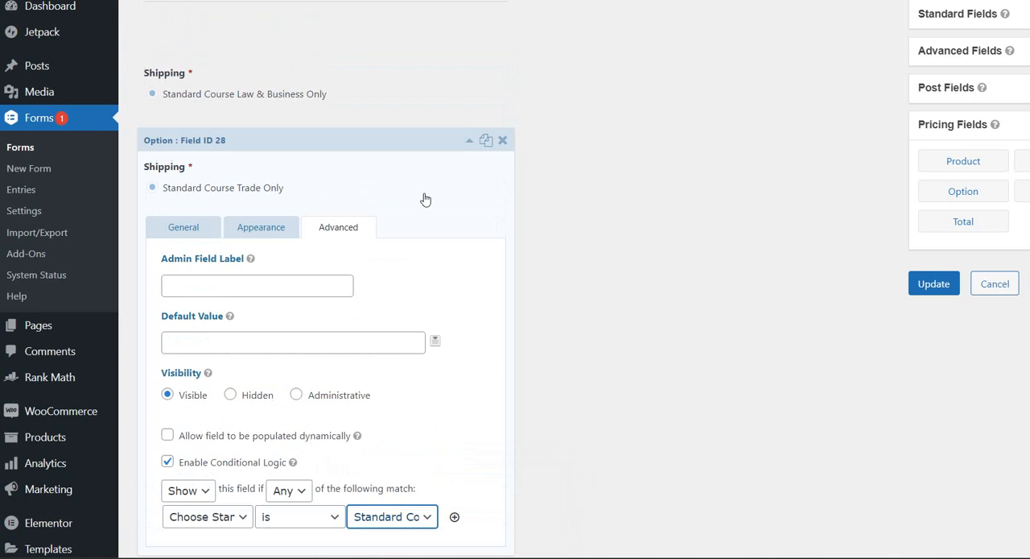
{"action": "left_click", "coordinate": [405, 145]}
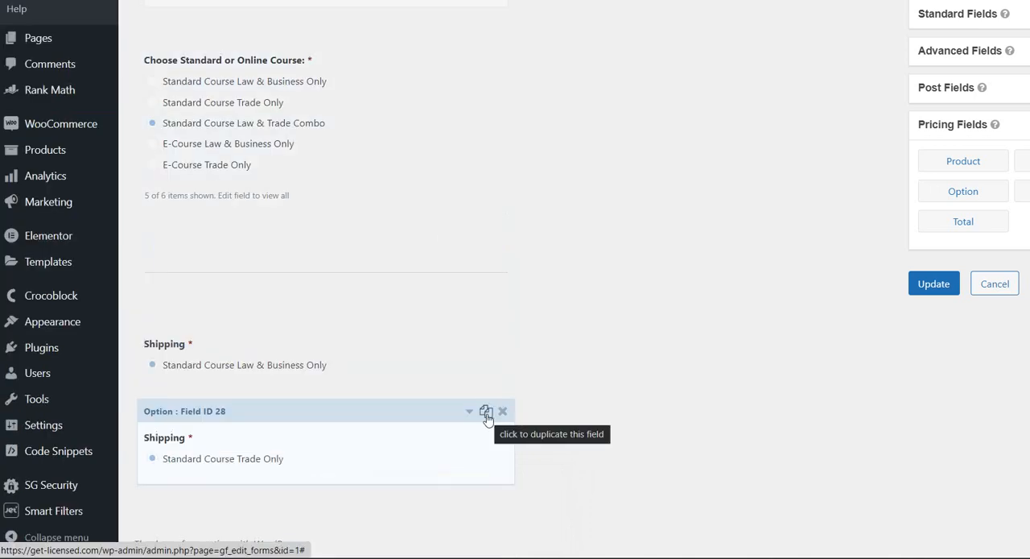
Duplicate the Shipping field for Standard Course Trade Only and open the new copy's settings.
{"action": "left_click", "coordinate": [487, 417]}
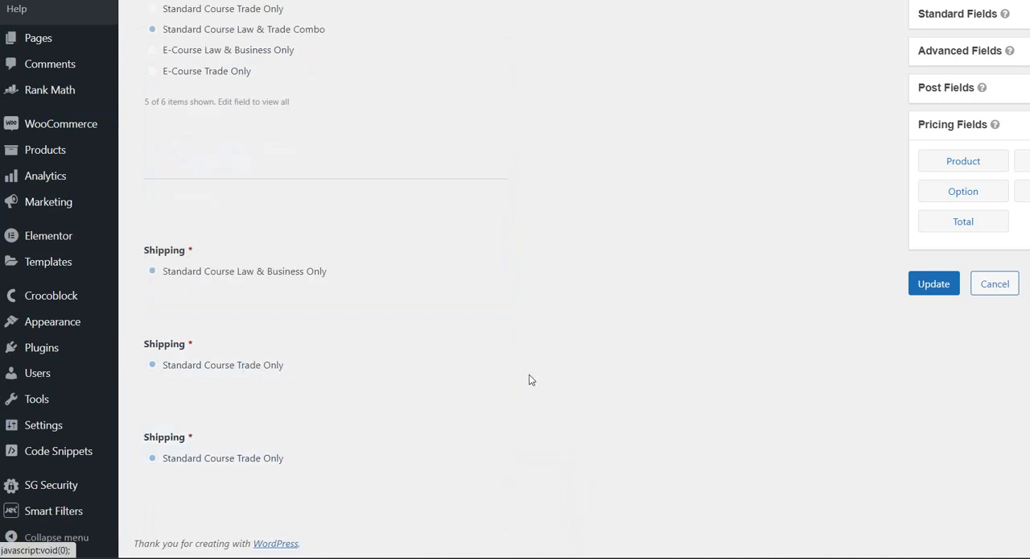
{"action": "scroll", "coordinate": [534, 375], "scroll_direction": "down", "scroll_amount": 2}
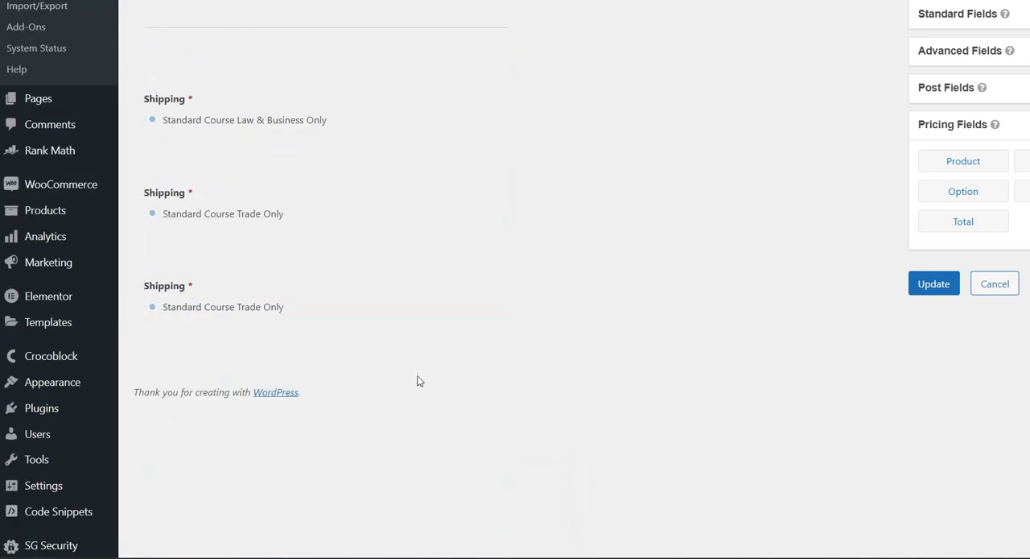
{"action": "left_click", "coordinate": [356, 287]}
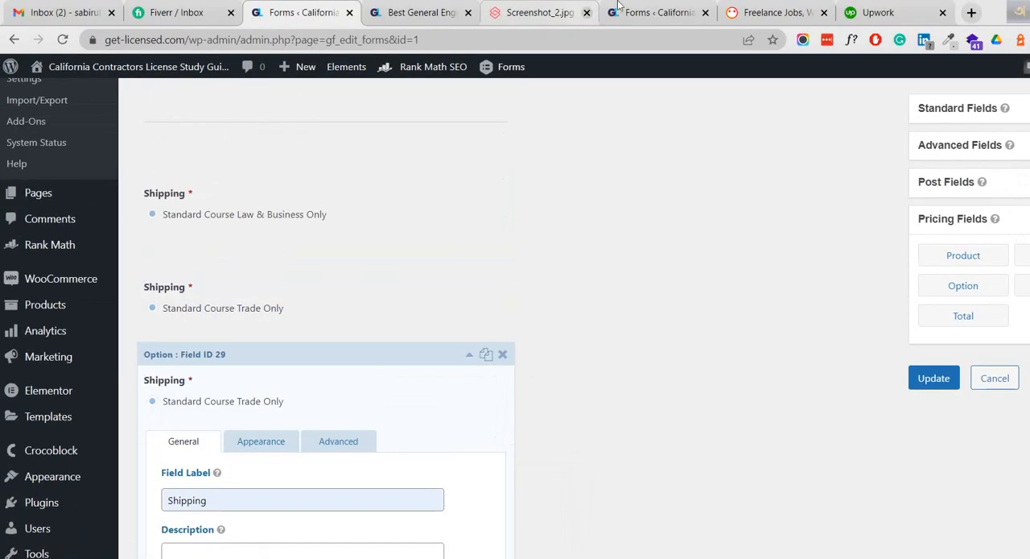
Copy the "Standard Course Law & Trade Combo" label from the General Engineering page and return to the form editor.
{"action": "left_click", "coordinate": [396, 16]}
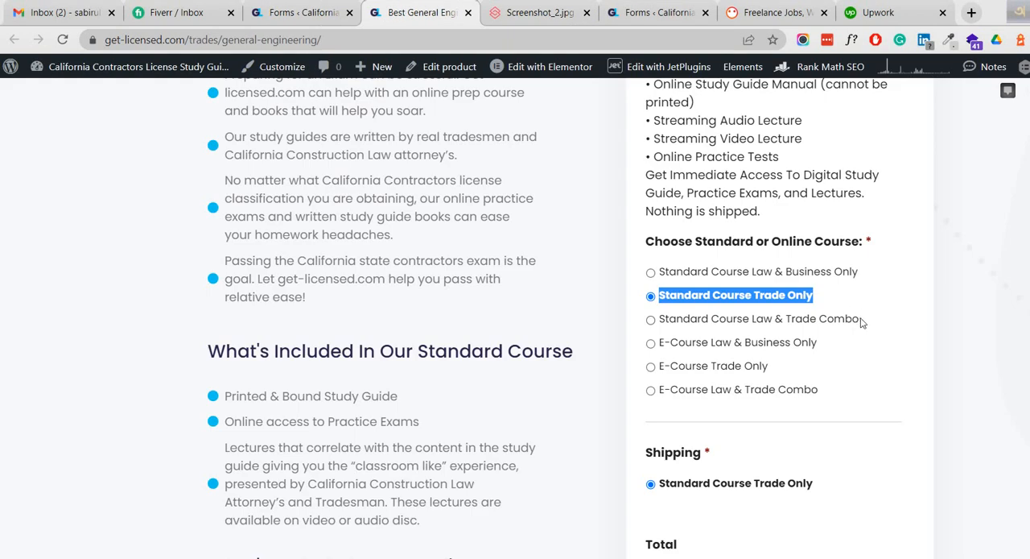
{"action": "left_click_drag", "start_coordinate": [863, 322], "coordinate": [660, 324]}
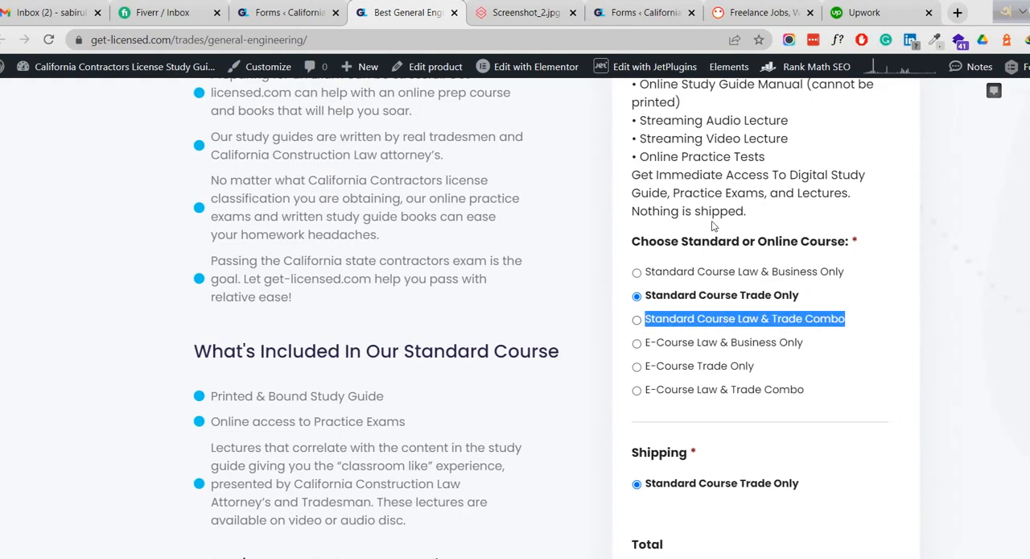
{"action": "left_click", "coordinate": [298, 12]}
Set the third Shipping field's choice label to Standard Course Law & Trade Combo.
{"action": "scroll", "coordinate": [294, 446], "scroll_direction": "down", "scroll_amount": 3}
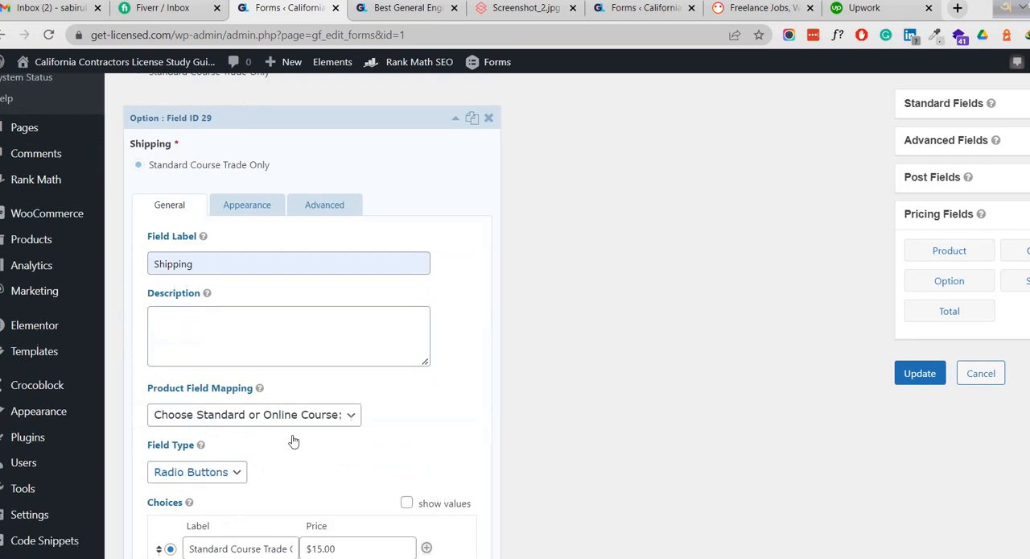
{"action": "scroll", "coordinate": [294, 441], "scroll_direction": "down", "scroll_amount": 3}
{"action": "left_click", "coordinate": [235, 418]}
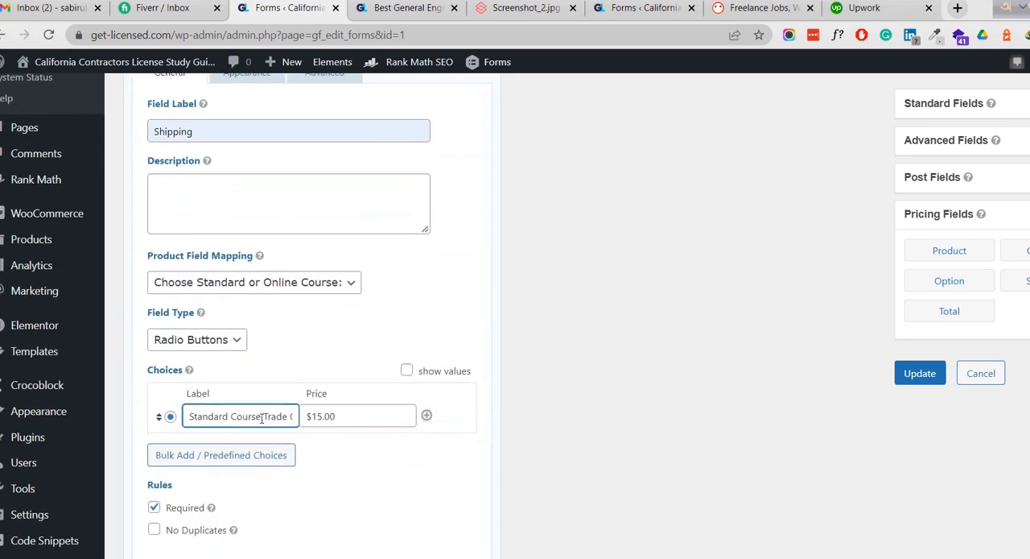
{"action": "key", "text": "ctrl+a"}
{"action": "key", "text": "ctrl+v"}
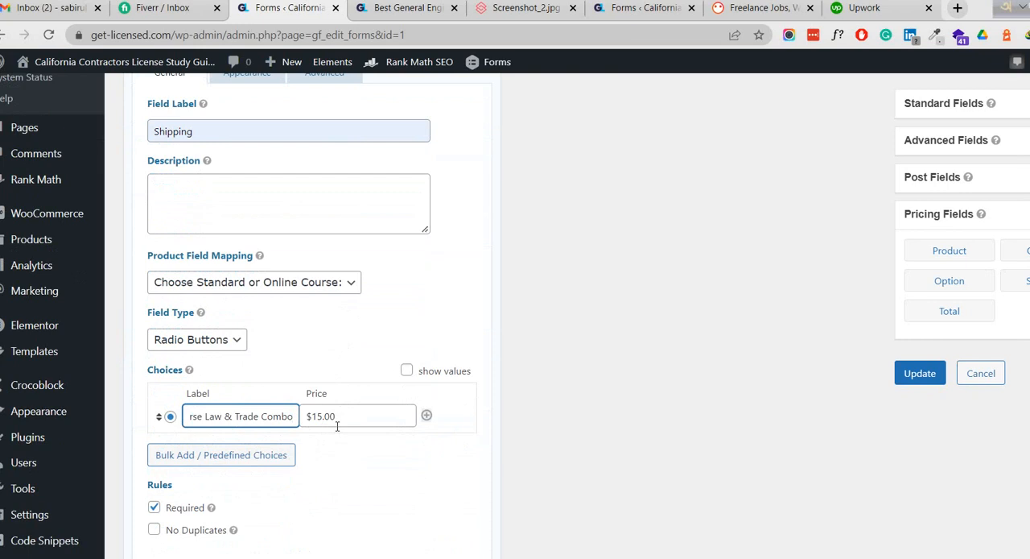
Set the third Shipping field's condition value to Standard Course Law & Trade Combo and collapse its settings.
{"action": "scroll", "coordinate": [344, 252], "scroll_direction": "up", "scroll_amount": 2}
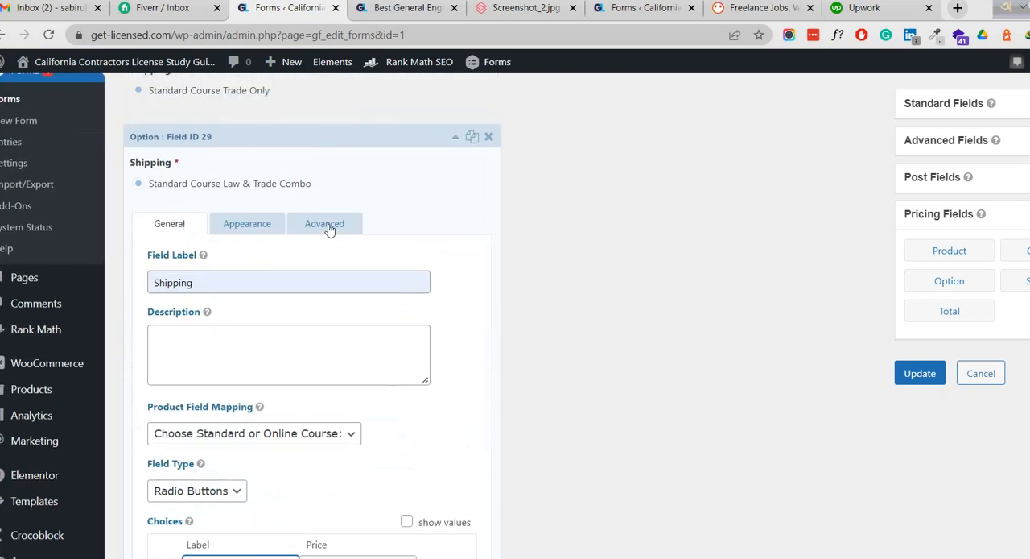
{"action": "left_click", "coordinate": [326, 225]}
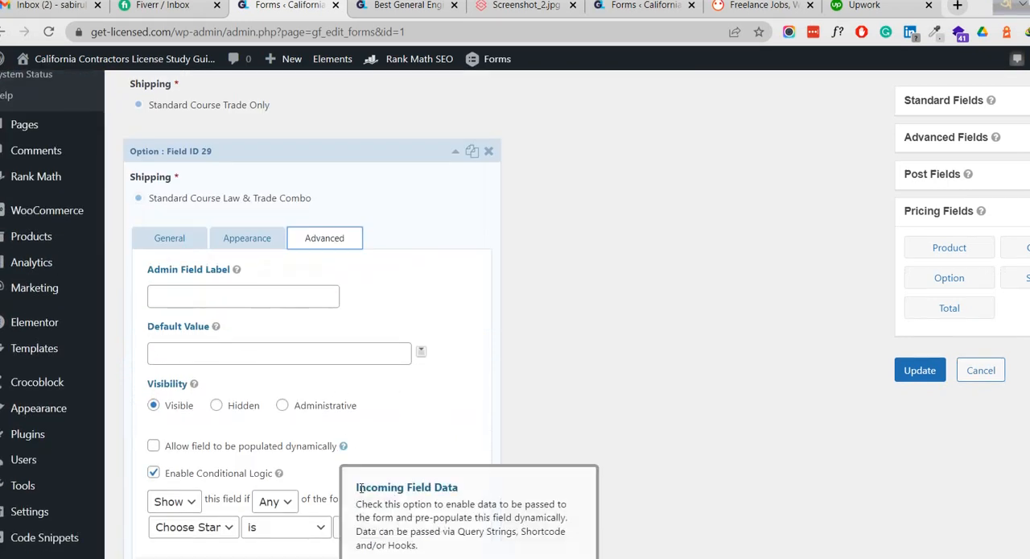
{"action": "left_click", "coordinate": [410, 497]}
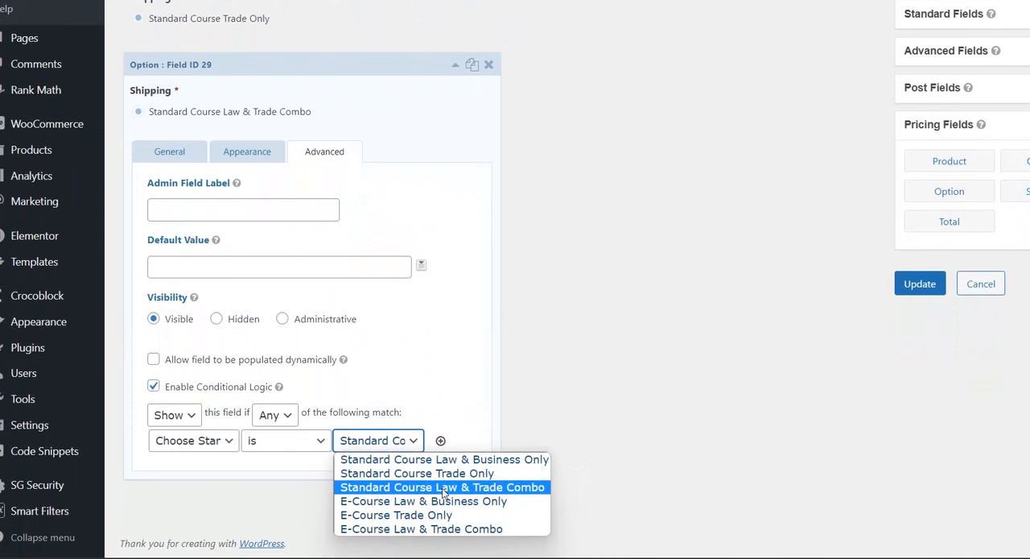
{"action": "left_click", "coordinate": [444, 489]}
{"action": "scroll", "coordinate": [379, 282], "scroll_direction": "up", "scroll_amount": 1}
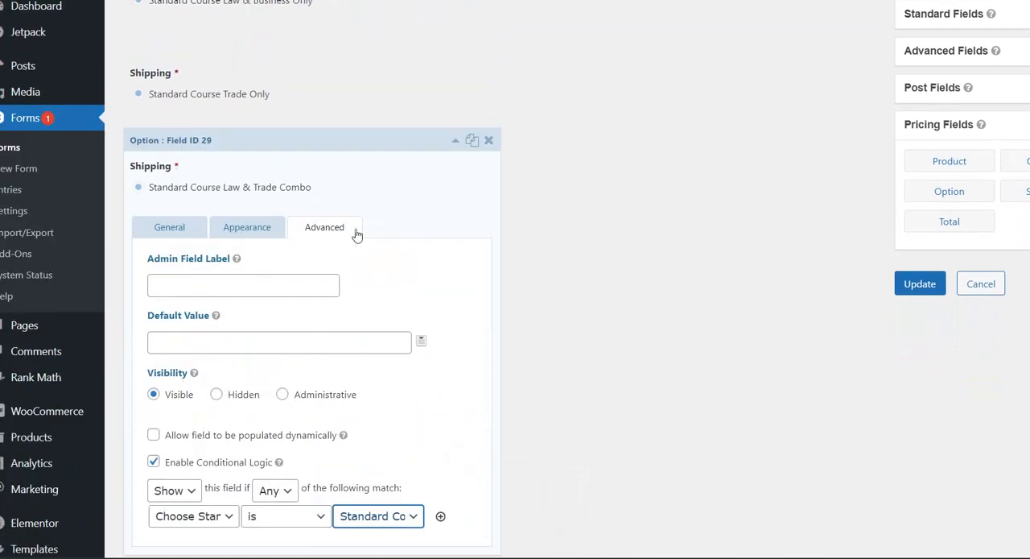
{"action": "left_click", "coordinate": [362, 143]}
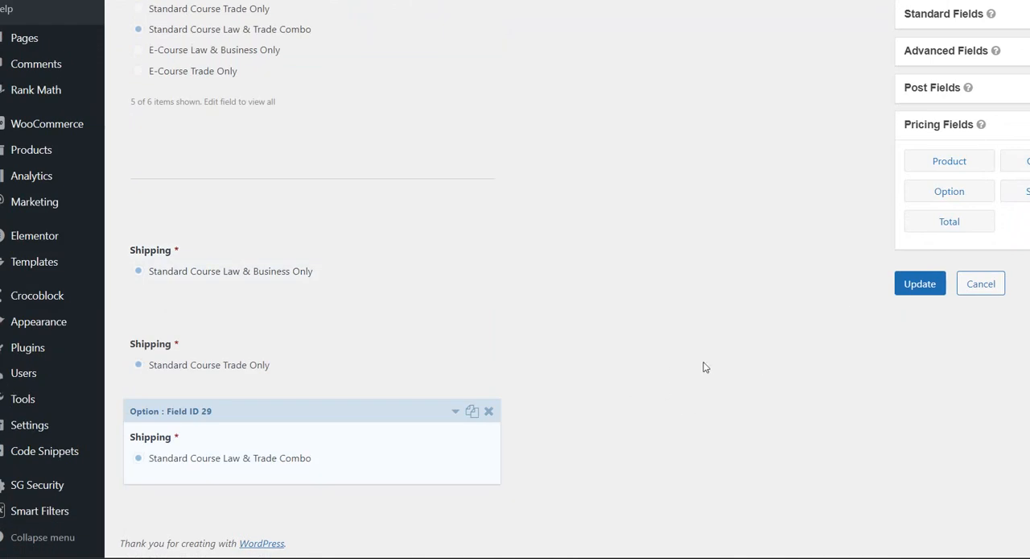
Save the form with its three Shipping fields and reload the General Engineering page at the course choices.
{"action": "left_click", "coordinate": [894, 288]}
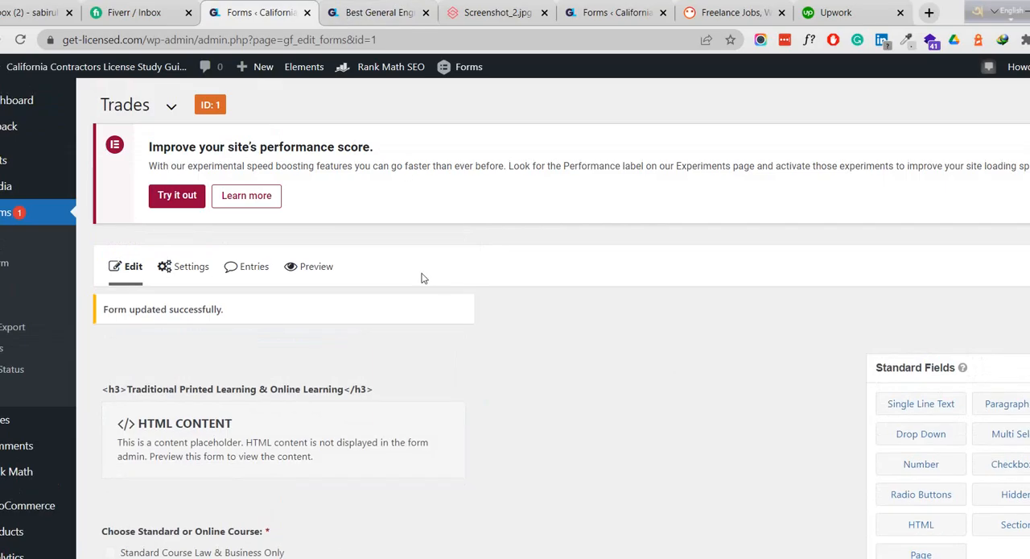
{"action": "left_click", "coordinate": [379, 12]}
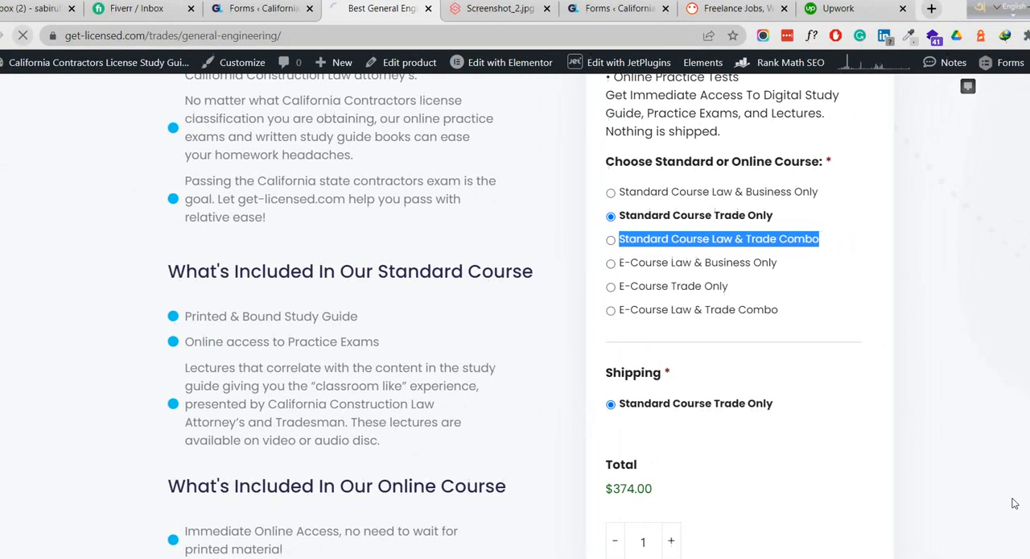
{"action": "scroll", "coordinate": [966, 499], "scroll_direction": "down", "scroll_amount": 2}
{"action": "scroll", "coordinate": [744, 310], "scroll_direction": "up", "scroll_amount": 3}
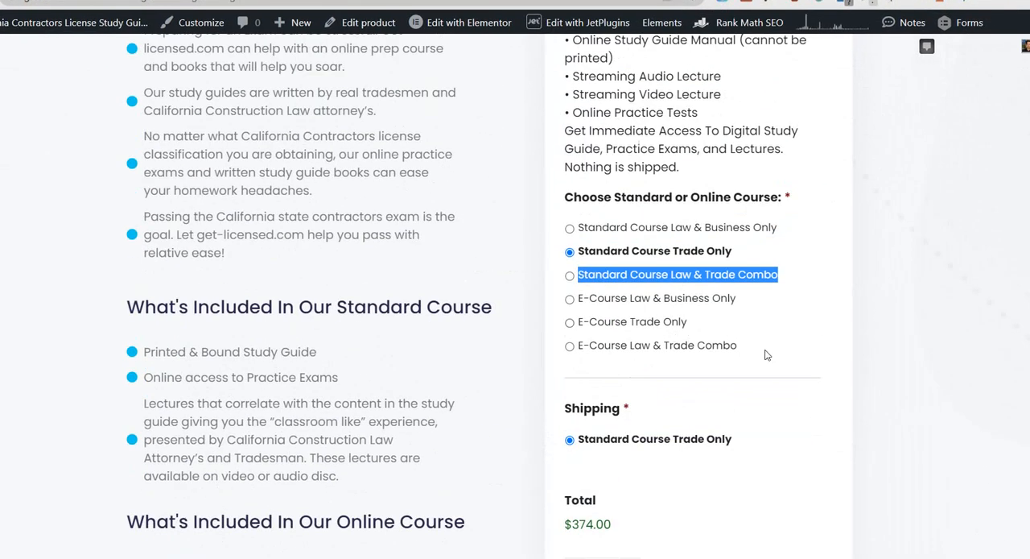
{"action": "scroll", "coordinate": [733, 369], "scroll_direction": "down", "scroll_amount": 1}
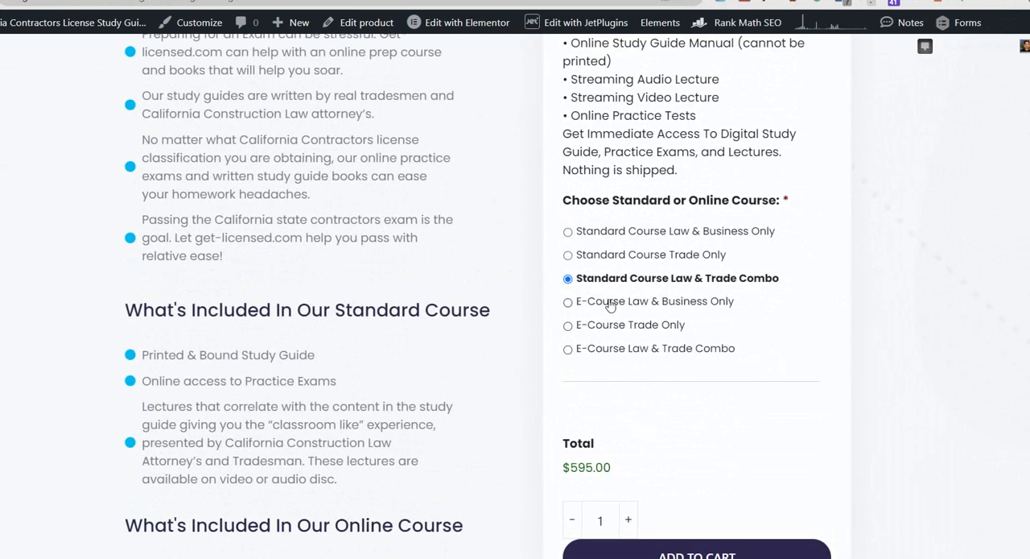
Select each standard course and E-Course option in turn to check its shipping choice and total.
{"action": "left_click", "coordinate": [615, 256]}
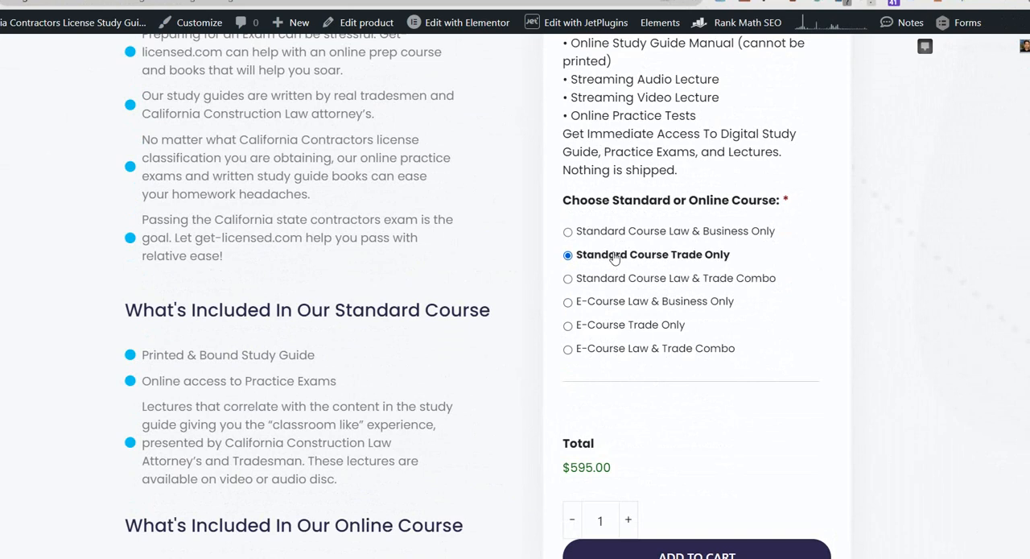
{"action": "left_click", "coordinate": [623, 231]}
{"action": "left_click", "coordinate": [625, 256]}
{"action": "left_click", "coordinate": [621, 278]}
{"action": "left_click", "coordinate": [622, 302]}
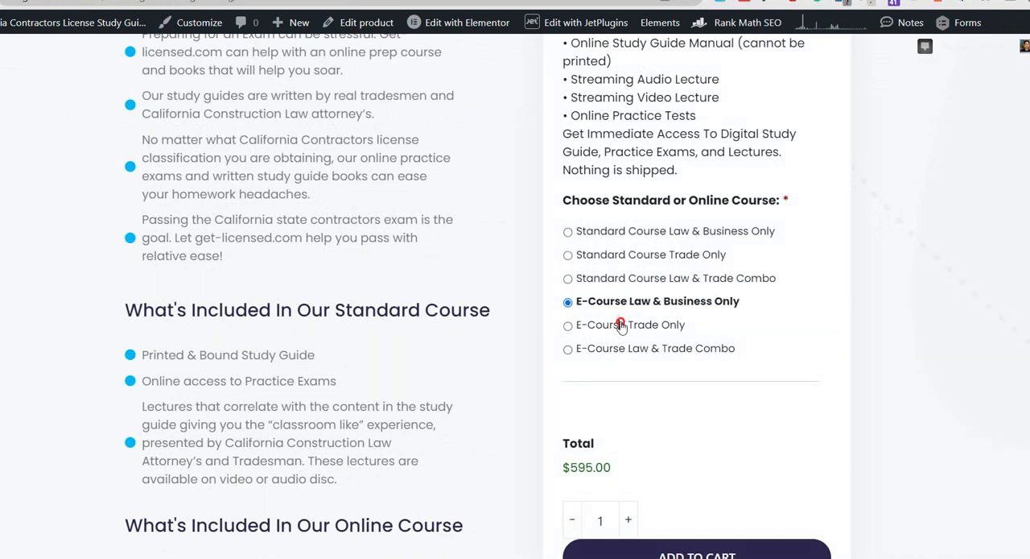
{"action": "left_click", "coordinate": [618, 325]}
{"action": "left_click", "coordinate": [619, 348]}
{"action": "left_click", "coordinate": [618, 279]}
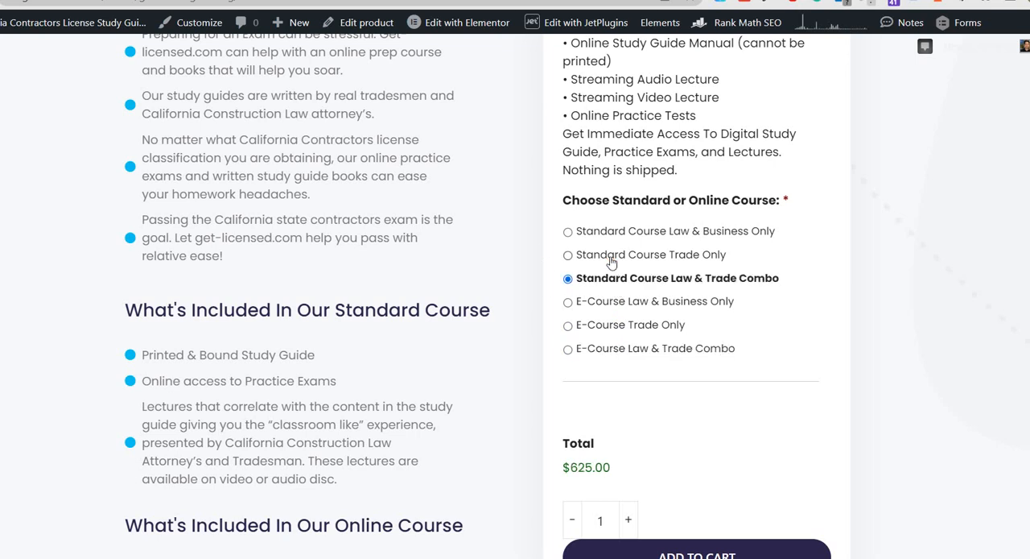
{"action": "left_click", "coordinate": [611, 256]}
{"action": "left_click", "coordinate": [607, 232]}
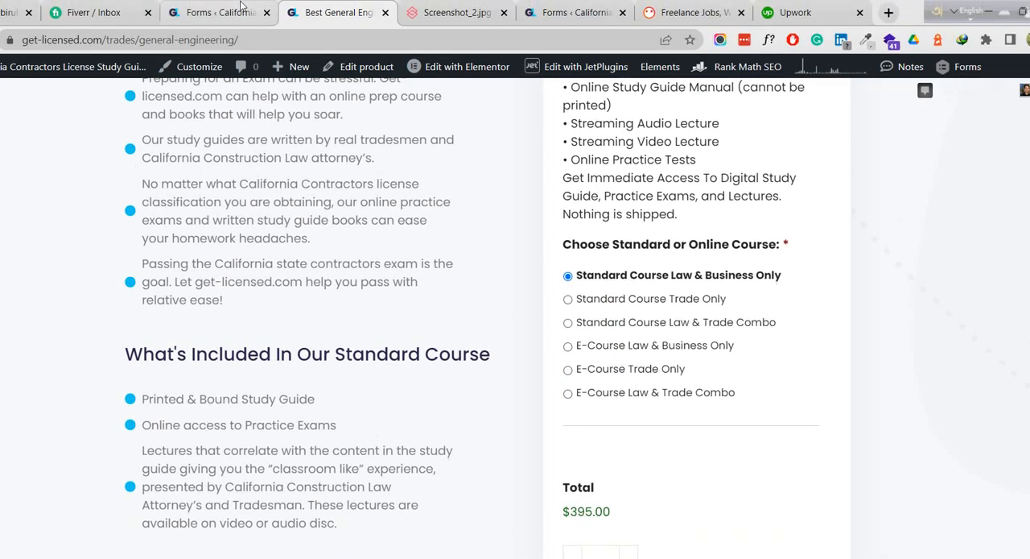
Return to the form editor, review the three Shipping fields and save the form again.
{"action": "left_click", "coordinate": [225, 12]}
{"action": "scroll", "coordinate": [650, 298], "scroll_direction": "down", "scroll_amount": 5}
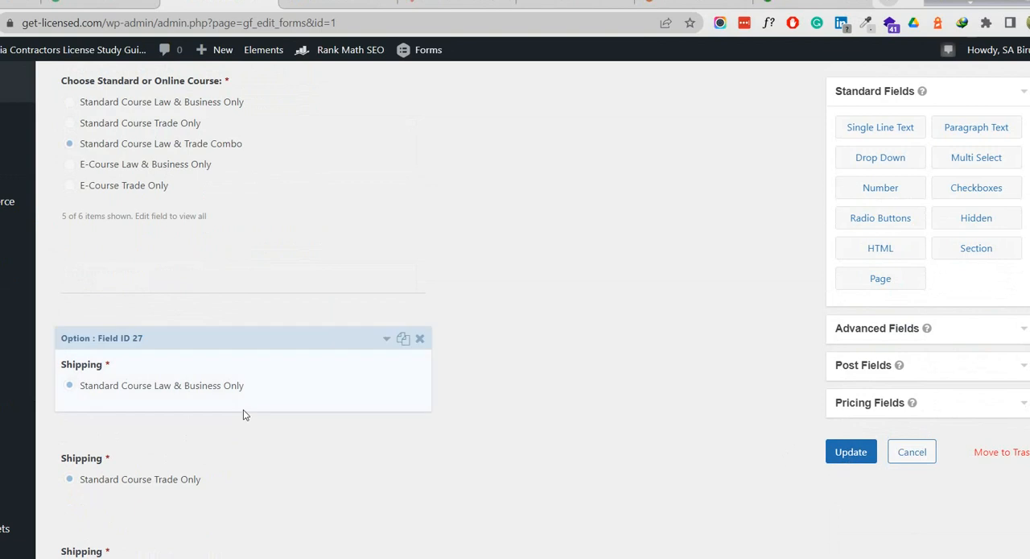
{"action": "scroll", "coordinate": [218, 338], "scroll_direction": "down", "scroll_amount": 1}
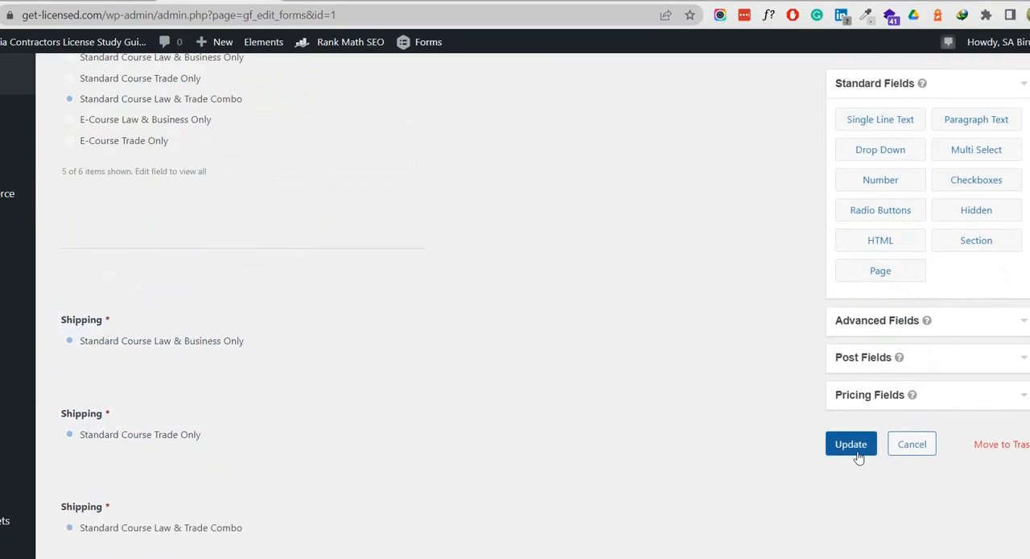
{"action": "left_click", "coordinate": [854, 451]}
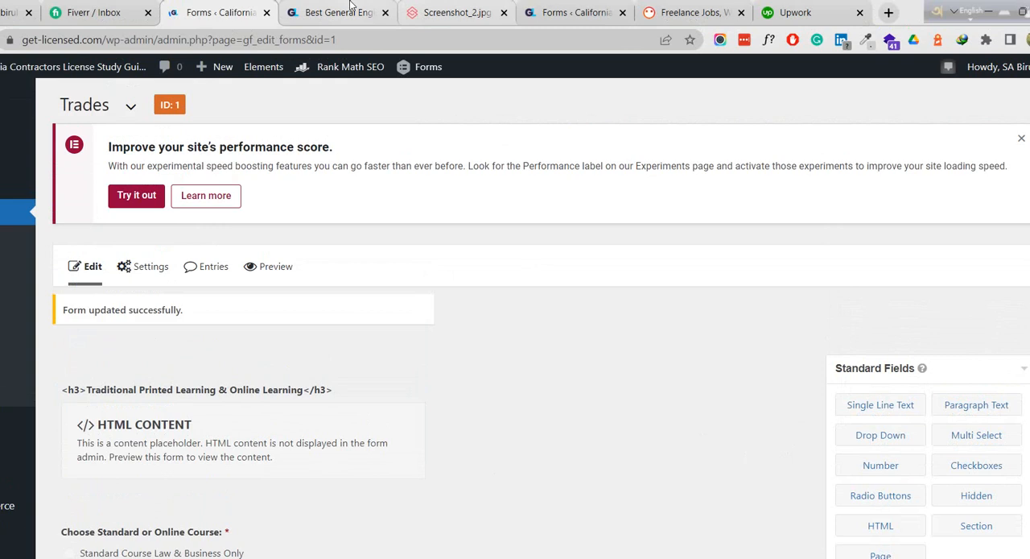
Reload the General Engineering page to check the Shipping option for the selected course.
{"action": "left_click", "coordinate": [348, 6]}
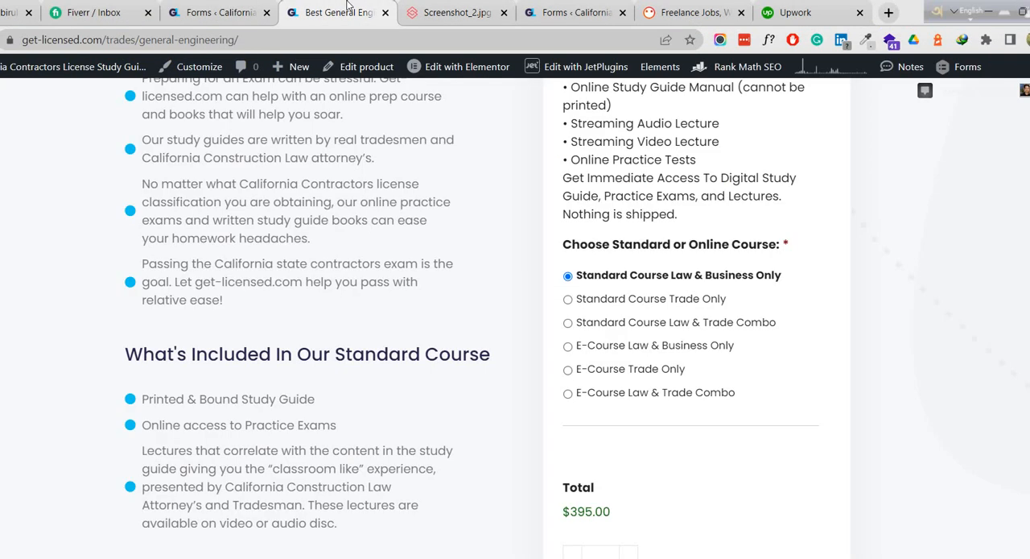
{"action": "right_click", "coordinate": [404, 158]}
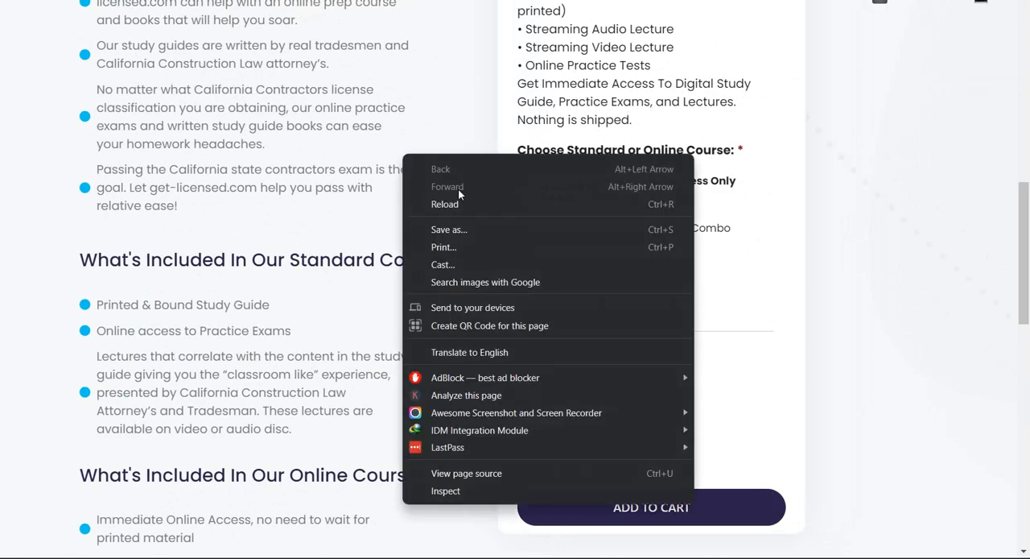
{"action": "left_click", "coordinate": [464, 209]}
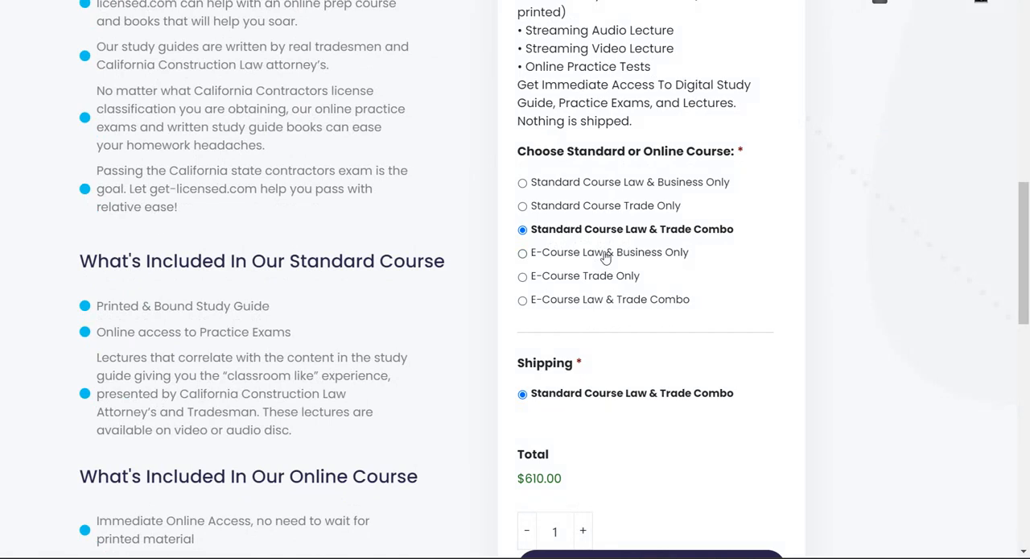
Return to the form editor and review the course choice field.
{"action": "scroll", "coordinate": [255, 18], "scroll_direction": "up", "scroll_amount": 1}
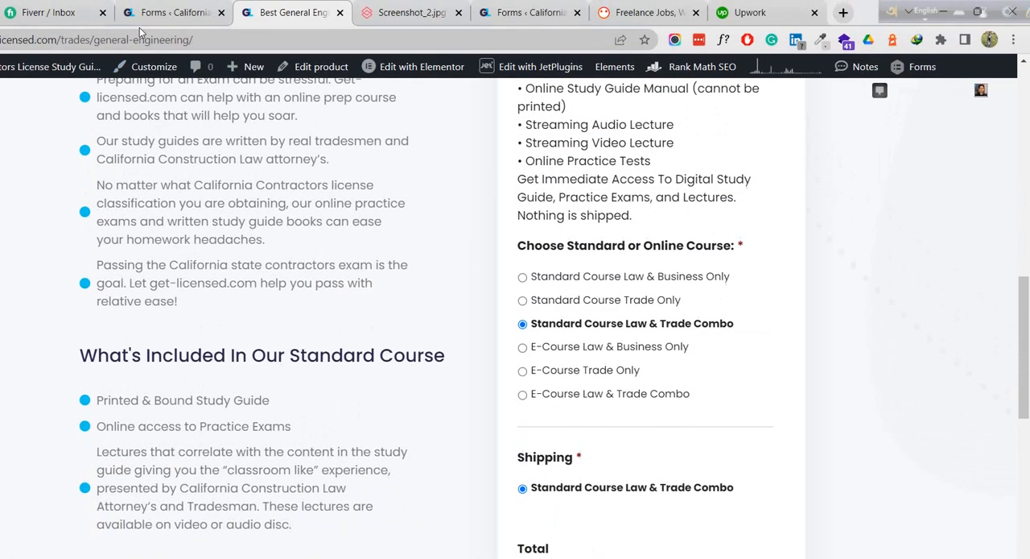
{"action": "left_click", "coordinate": [169, 14]}
{"action": "scroll", "coordinate": [191, 287], "scroll_direction": "down", "scroll_amount": 3}
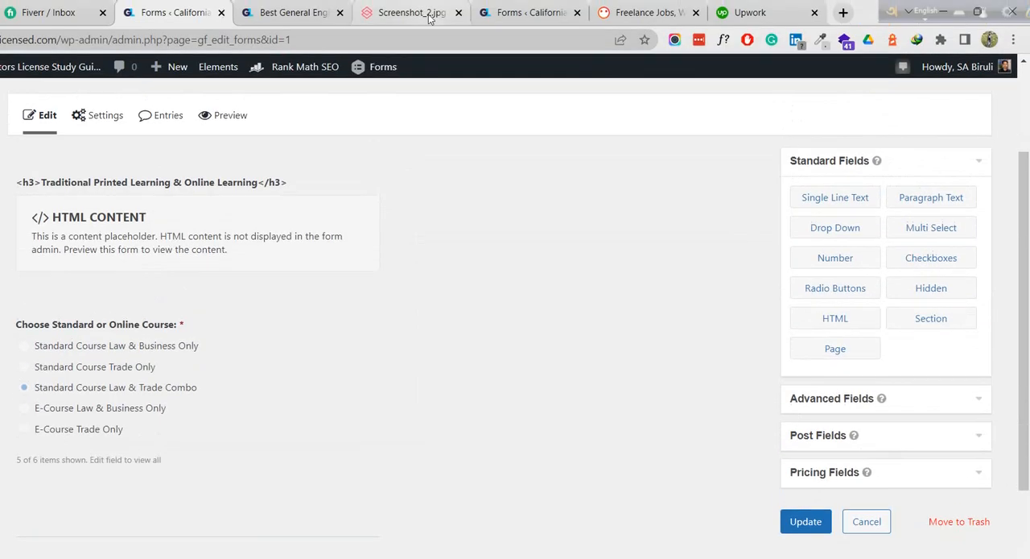
Switch to the General Engineering page and select the standard and E-Course options in turn to check the Shipping field and total.
{"action": "left_click", "coordinate": [299, 12]}
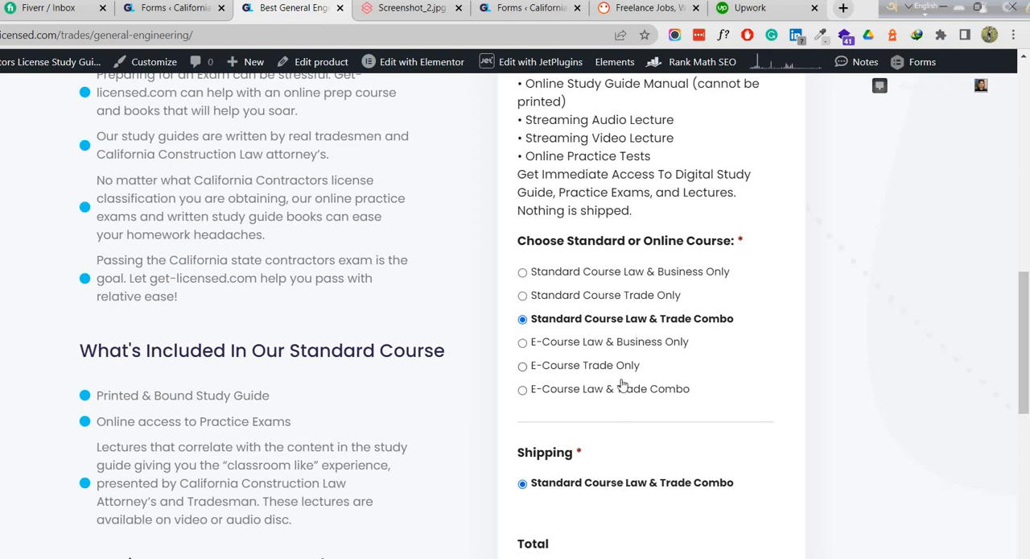
{"action": "scroll", "coordinate": [602, 459], "scroll_direction": "down", "scroll_amount": 2}
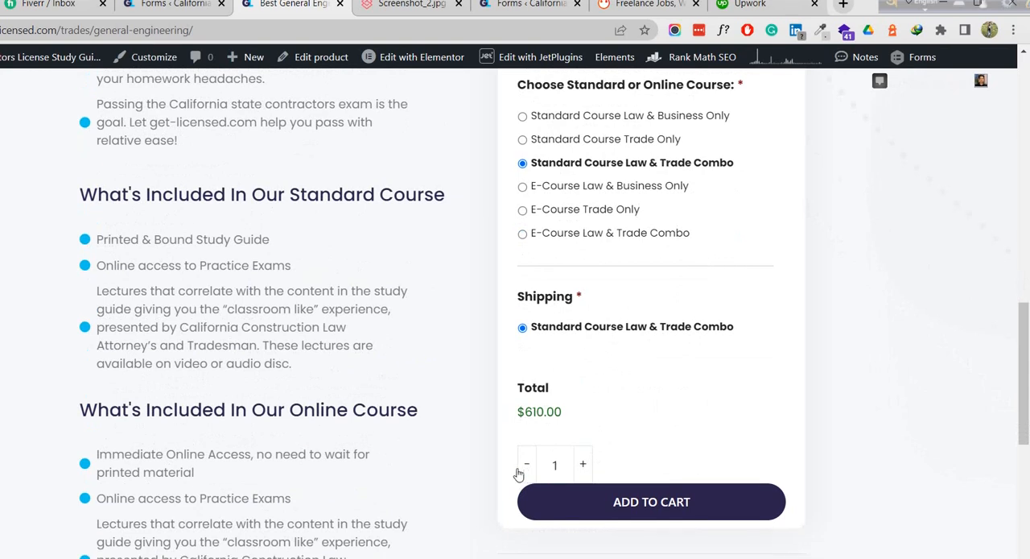
{"action": "left_click", "coordinate": [563, 140]}
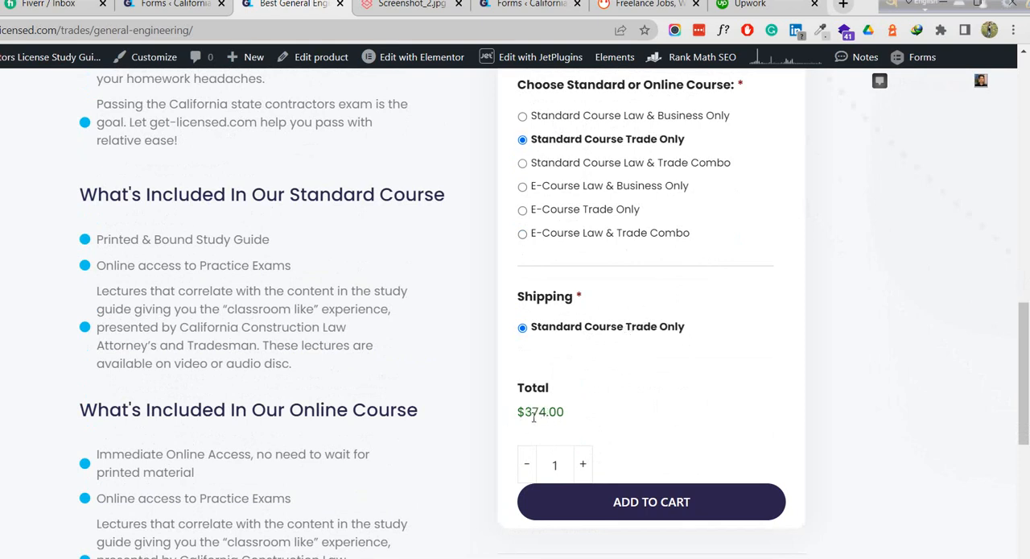
{"action": "left_click", "coordinate": [616, 119]}
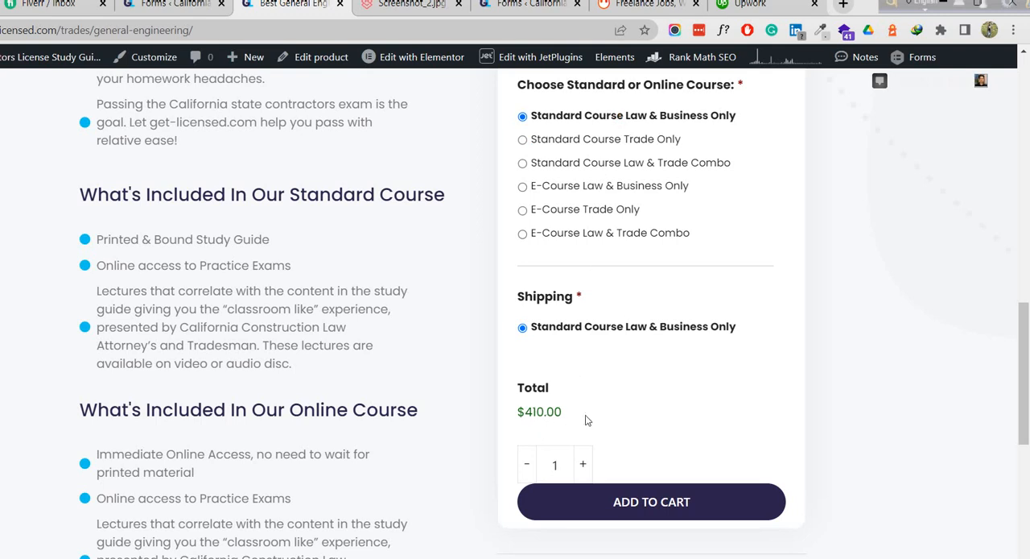
{"action": "left_click", "coordinate": [570, 189]}
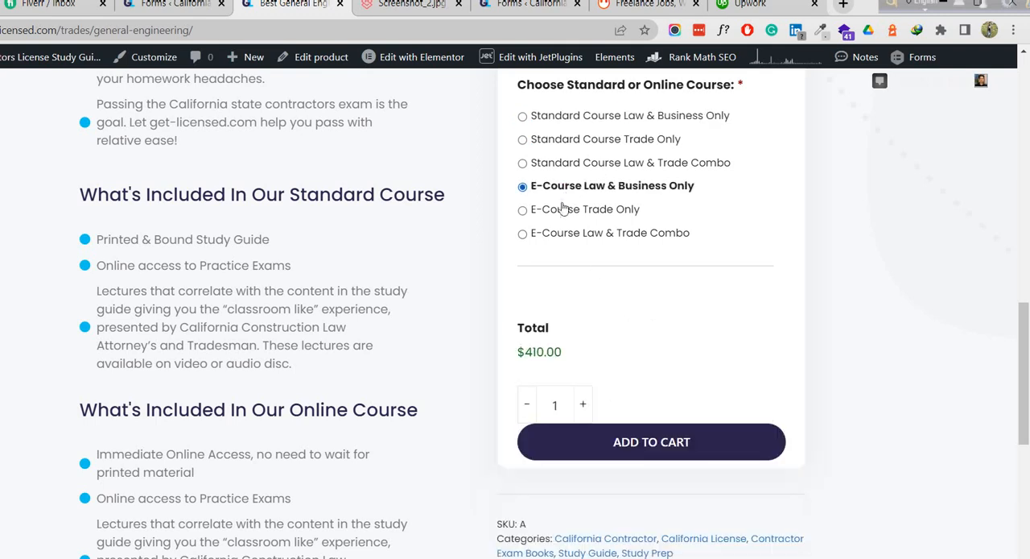
{"action": "left_click", "coordinate": [566, 209]}
{"action": "left_click", "coordinate": [570, 233]}
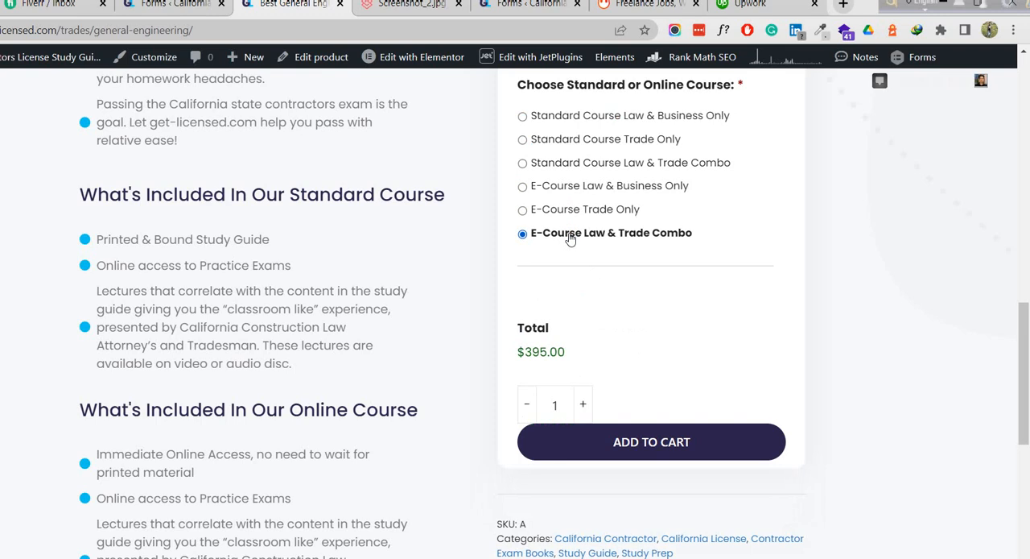
Recheck the standard course options and add General Engineering to the cart with Standard Course Law & Trade Combo selected.
{"action": "left_click", "coordinate": [578, 142]}
{"action": "left_click", "coordinate": [573, 117]}
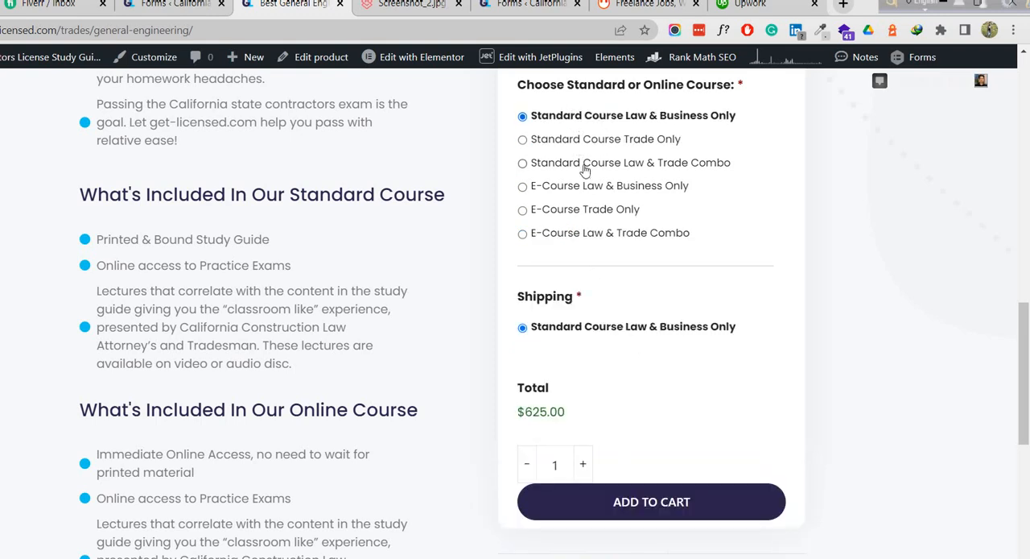
{"action": "left_click", "coordinate": [586, 166]}
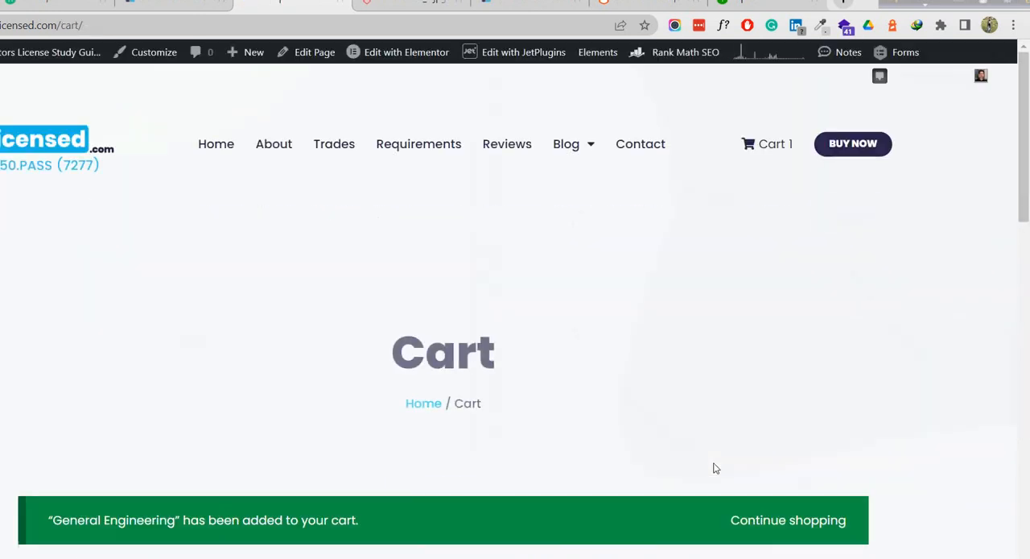
Examine the cart's General Engineering line and totals to check the course price and the Shipping charge.
{"action": "scroll", "coordinate": [681, 368], "scroll_direction": "down", "scroll_amount": 5}
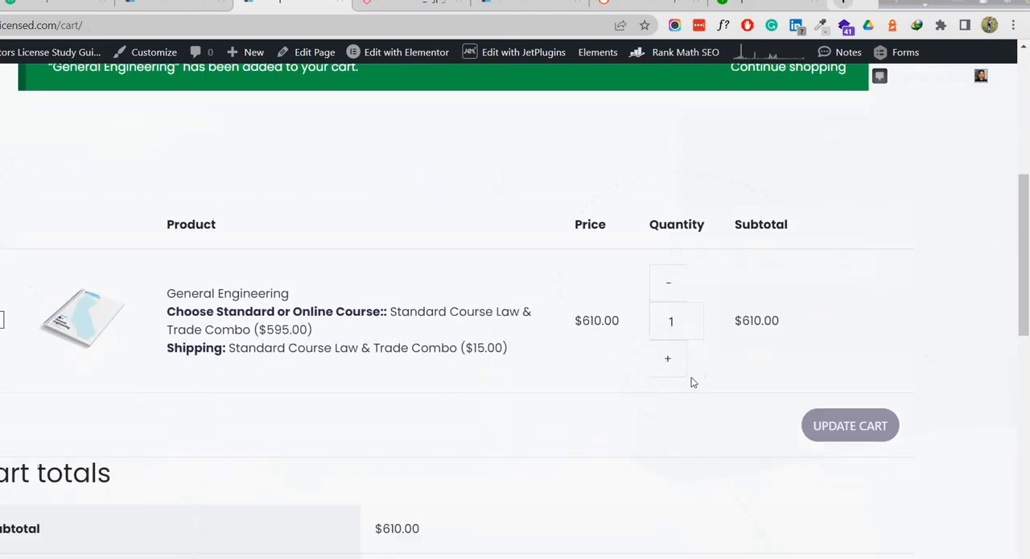
{"action": "scroll", "coordinate": [693, 330], "scroll_direction": "up", "scroll_amount": 3}
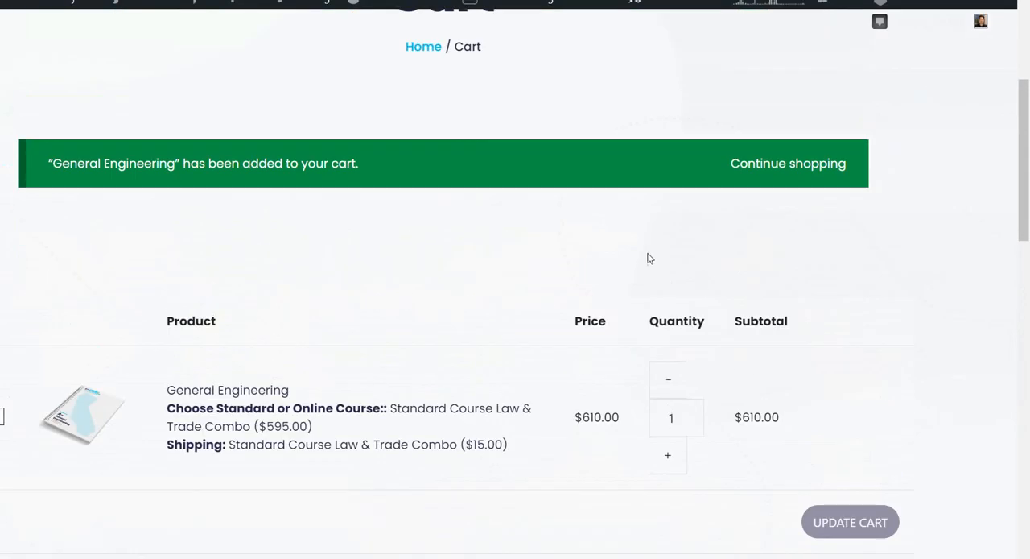
{"action": "scroll", "coordinate": [614, 259], "scroll_direction": "down", "scroll_amount": 3}
{"action": "scroll", "coordinate": [292, 166], "scroll_direction": "up", "scroll_amount": 2}
{"action": "scroll", "coordinate": [295, 171], "scroll_direction": "down", "scroll_amount": 2}
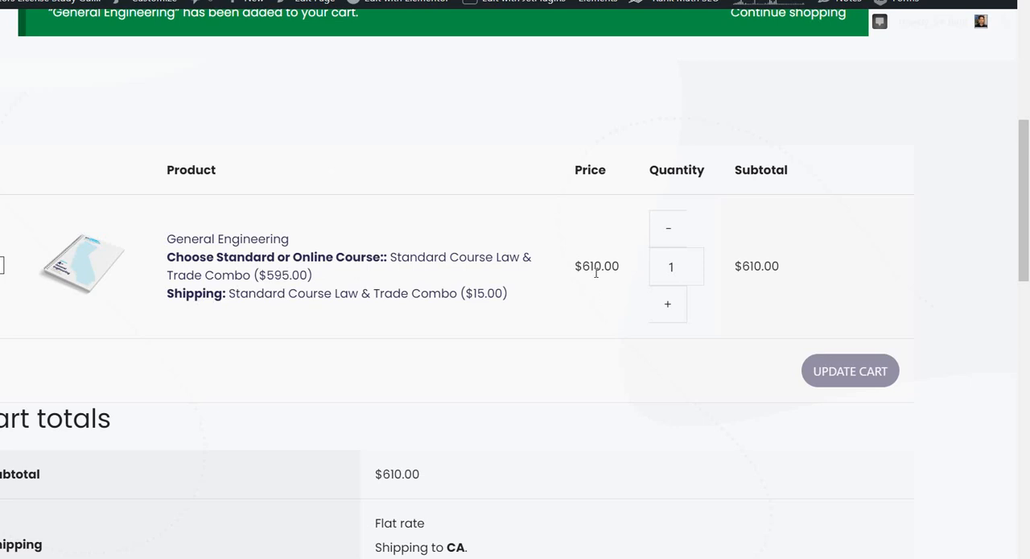
{"action": "scroll", "coordinate": [692, 376], "scroll_direction": "down", "scroll_amount": 3}
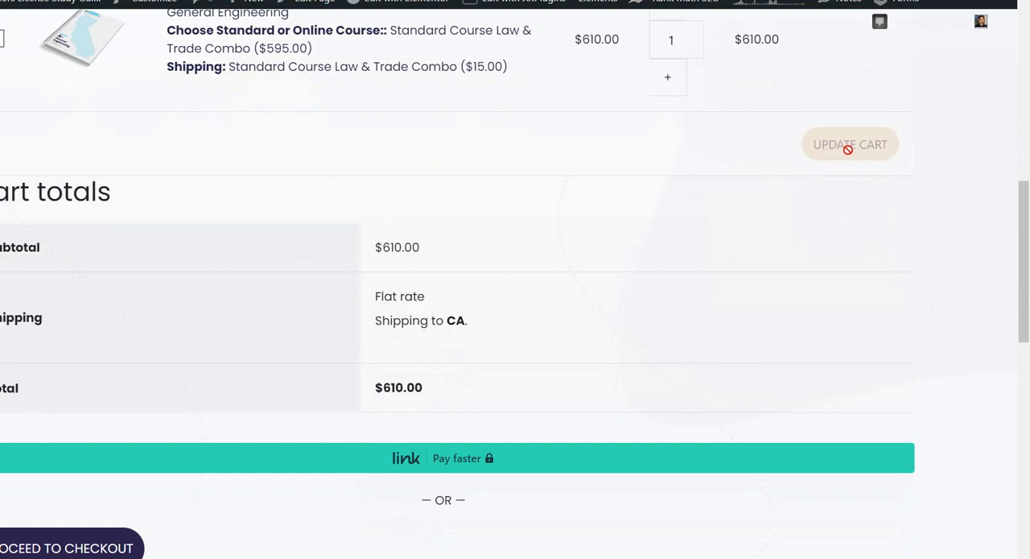
{"action": "scroll", "coordinate": [764, 170], "scroll_direction": "up", "scroll_amount": 3}
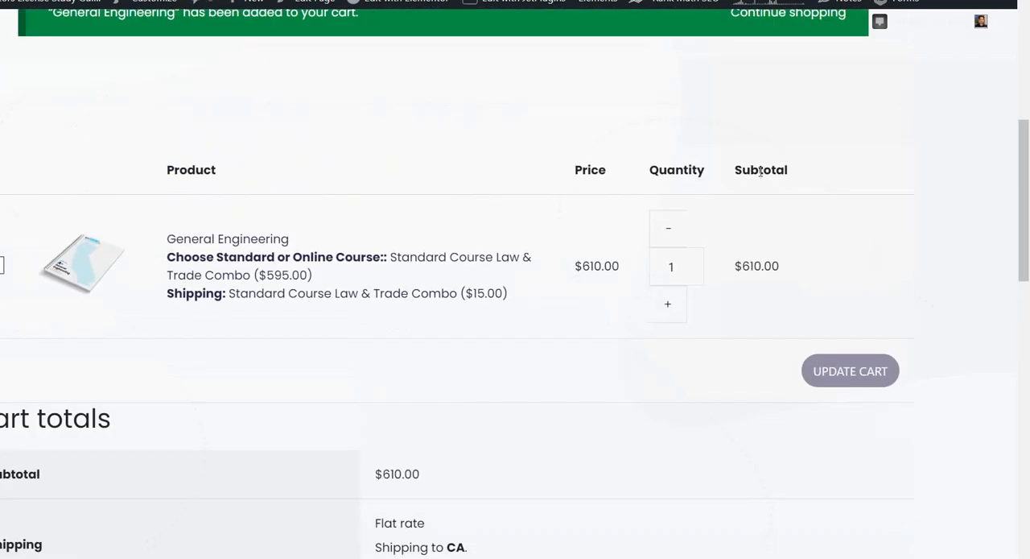
{"action": "scroll", "coordinate": [700, 266], "scroll_direction": "up", "scroll_amount": 2}
{"action": "scroll", "coordinate": [705, 265], "scroll_direction": "down", "scroll_amount": 1}
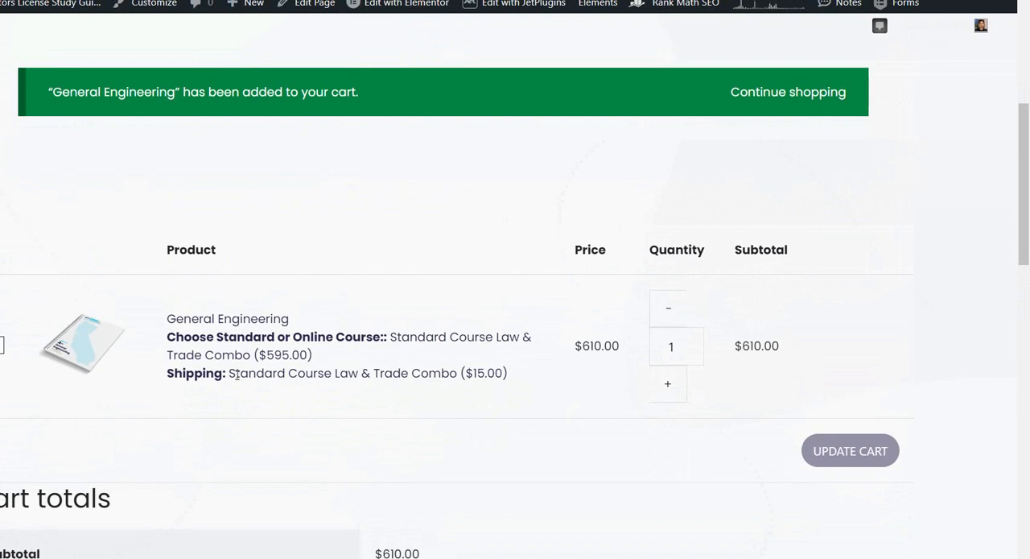
{"action": "left_click_drag", "start_coordinate": [230, 373], "coordinate": [513, 387]}
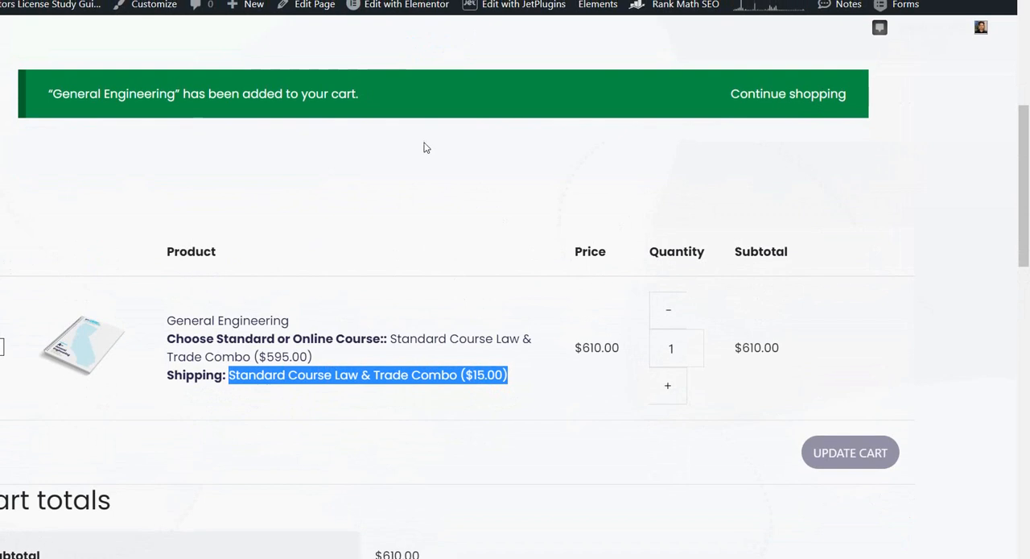
{"action": "scroll", "coordinate": [536, 346], "scroll_direction": "up", "scroll_amount": 5}
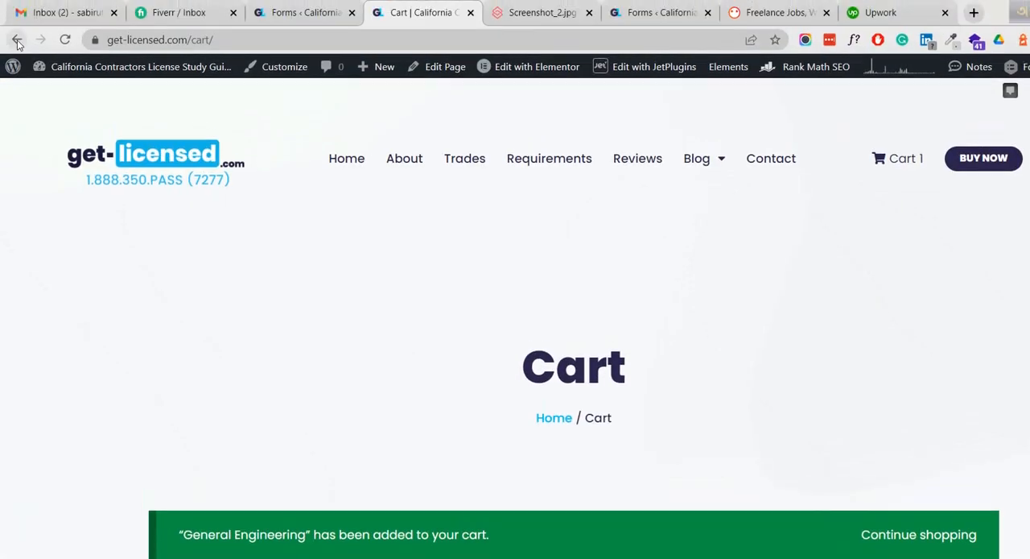
Go back from the cart to the General Engineering page and review its course choice and Shipping options.
{"action": "left_click", "coordinate": [17, 40]}
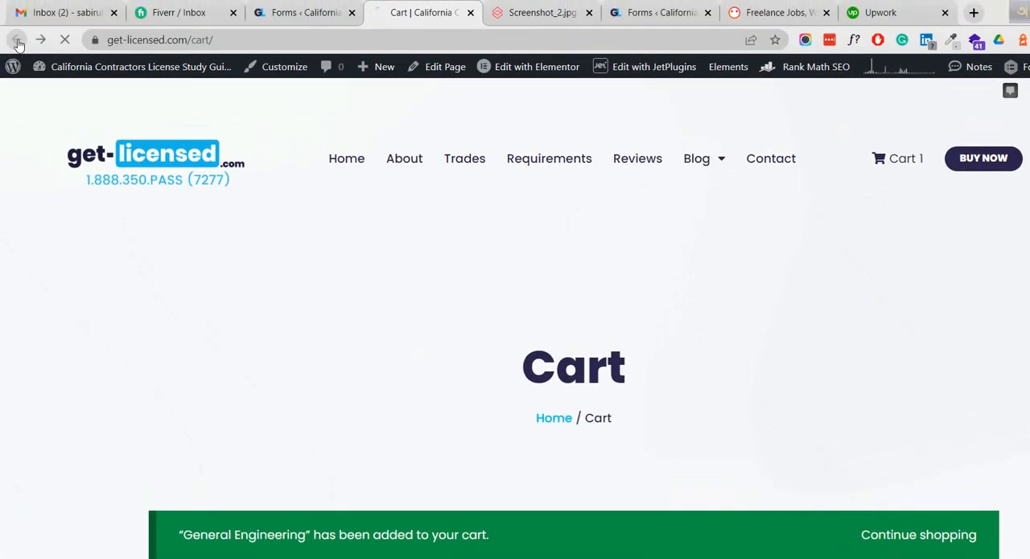
{"action": "scroll", "coordinate": [739, 317], "scroll_direction": "down", "scroll_amount": 2}
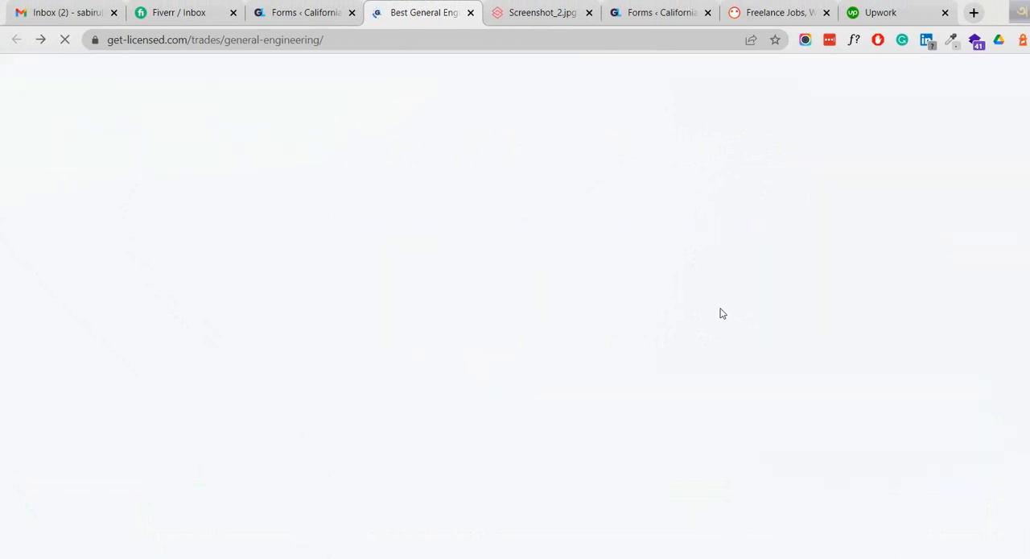
{"action": "scroll", "coordinate": [571, 310], "scroll_direction": "up", "scroll_amount": 8}
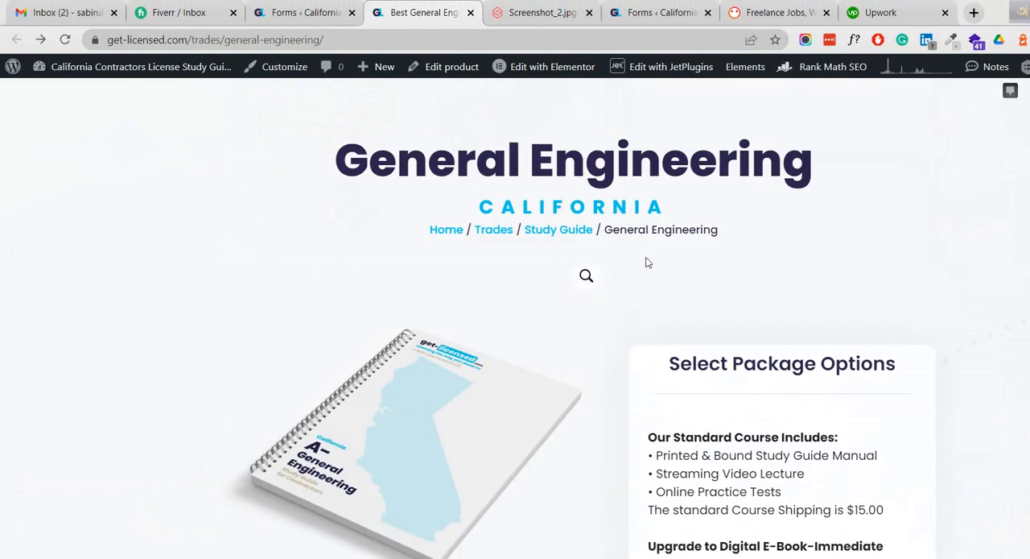
{"action": "scroll", "coordinate": [527, 141], "scroll_direction": "down", "scroll_amount": 10}
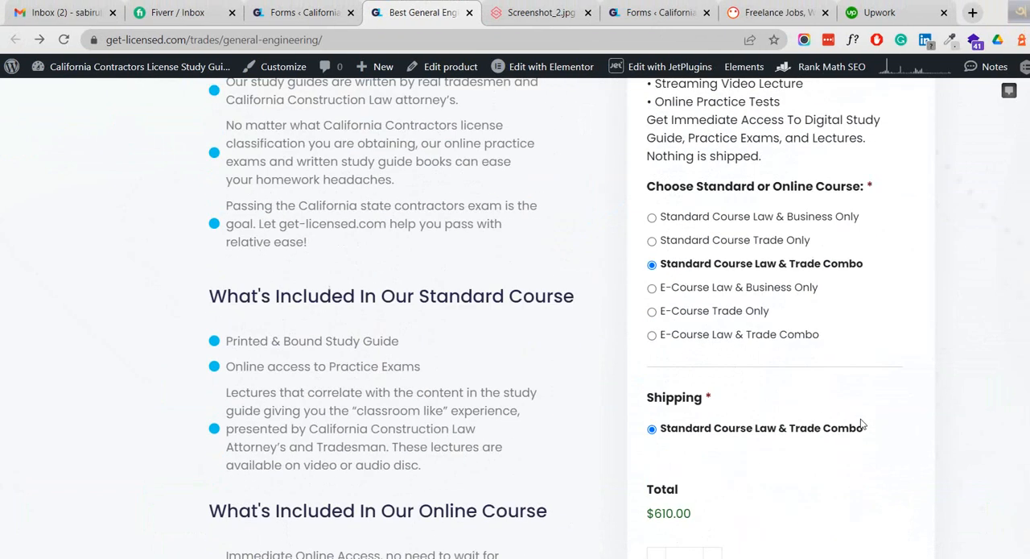
{"action": "scroll", "coordinate": [767, 412], "scroll_direction": "up", "scroll_amount": 1}
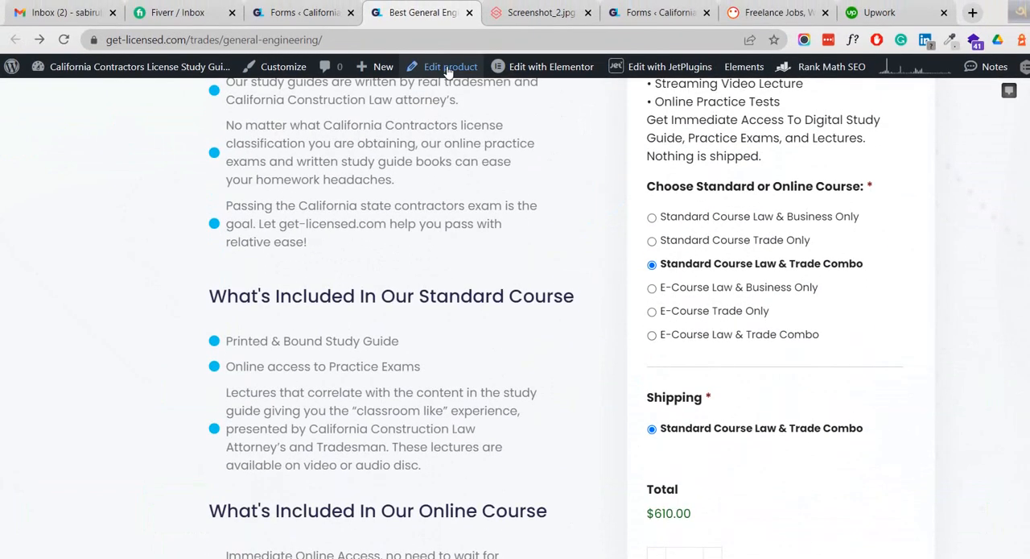
Open the General Engineering product for editing in a new tab and review its general product data and price.
{"action": "right_click", "coordinate": [449, 71]}
{"action": "left_click", "coordinate": [477, 78]}
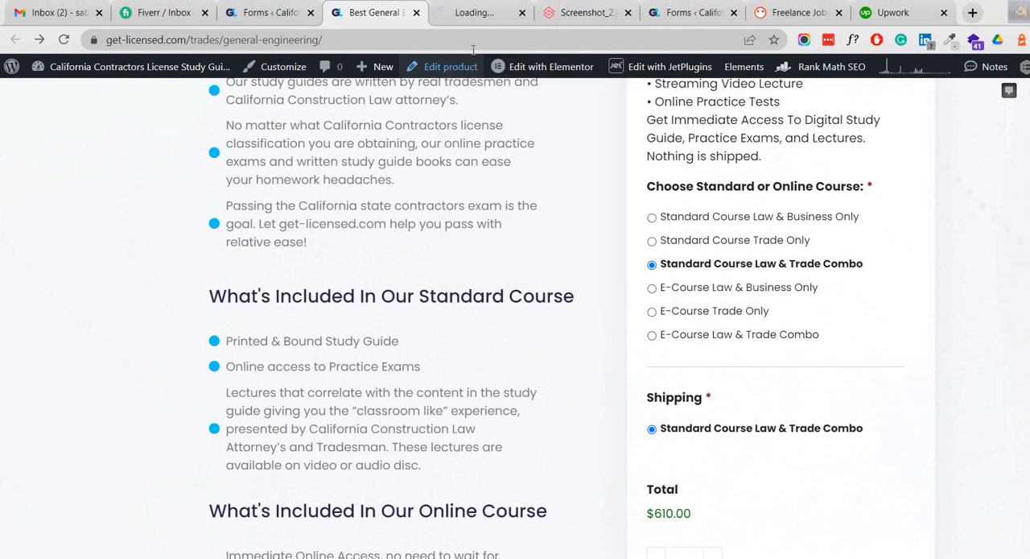
{"action": "left_click", "coordinate": [480, 20]}
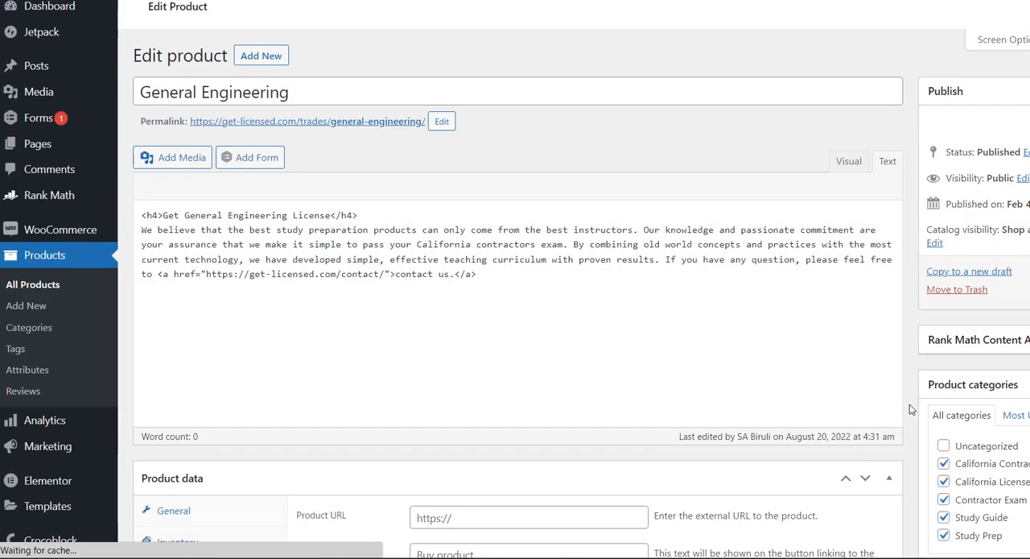
{"action": "scroll", "coordinate": [847, 392], "scroll_direction": "down", "scroll_amount": 5}
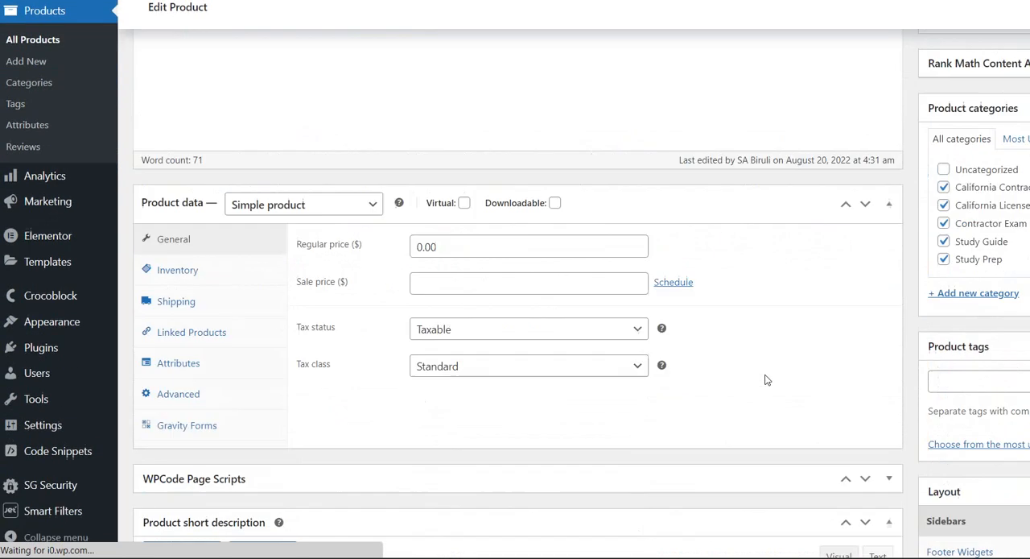
{"action": "scroll", "coordinate": [757, 375], "scroll_direction": "down", "scroll_amount": 3}
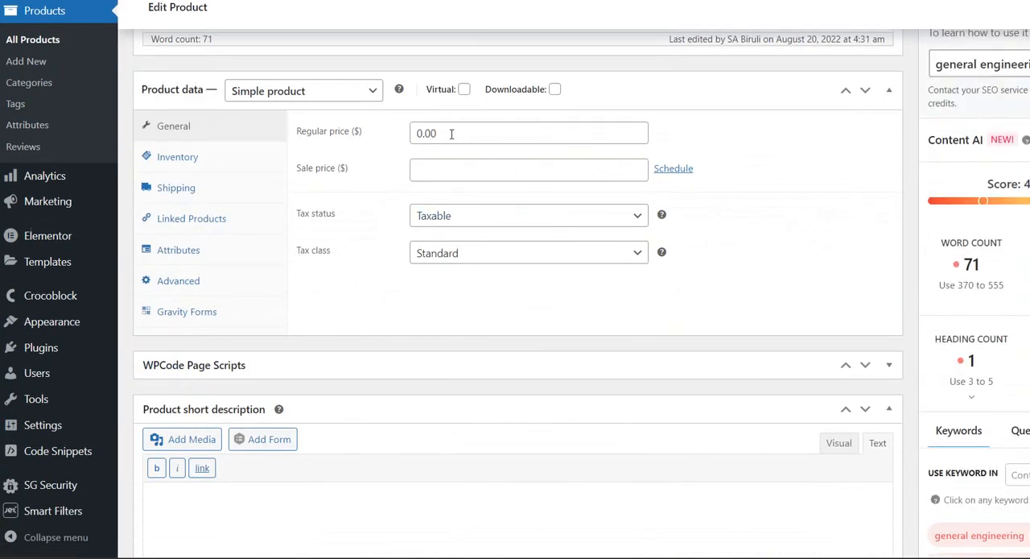
Open the product's Gravity Forms settings and review the forms available to link, keeping Trades as the chosen form.
{"action": "left_click", "coordinate": [193, 315]}
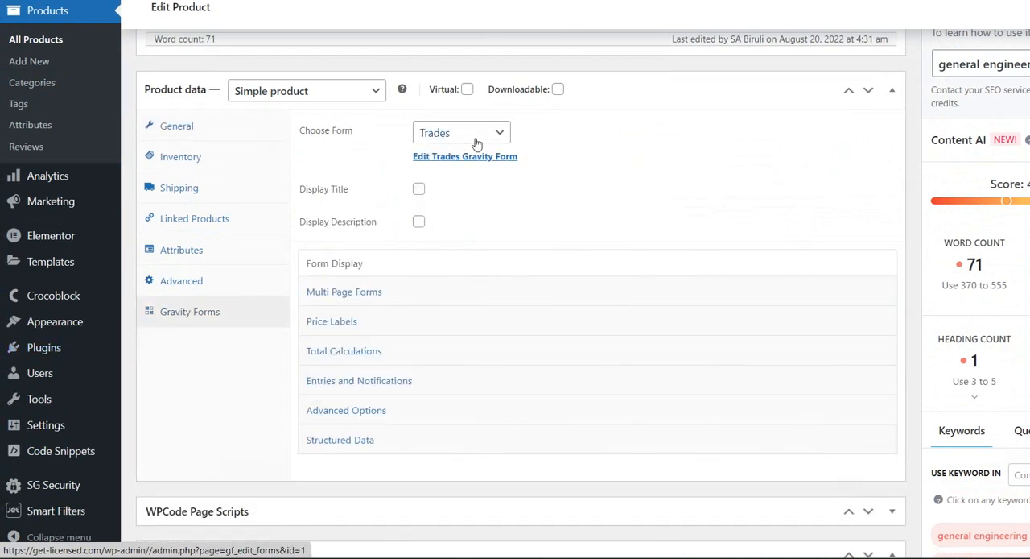
{"action": "left_click", "coordinate": [500, 136]}
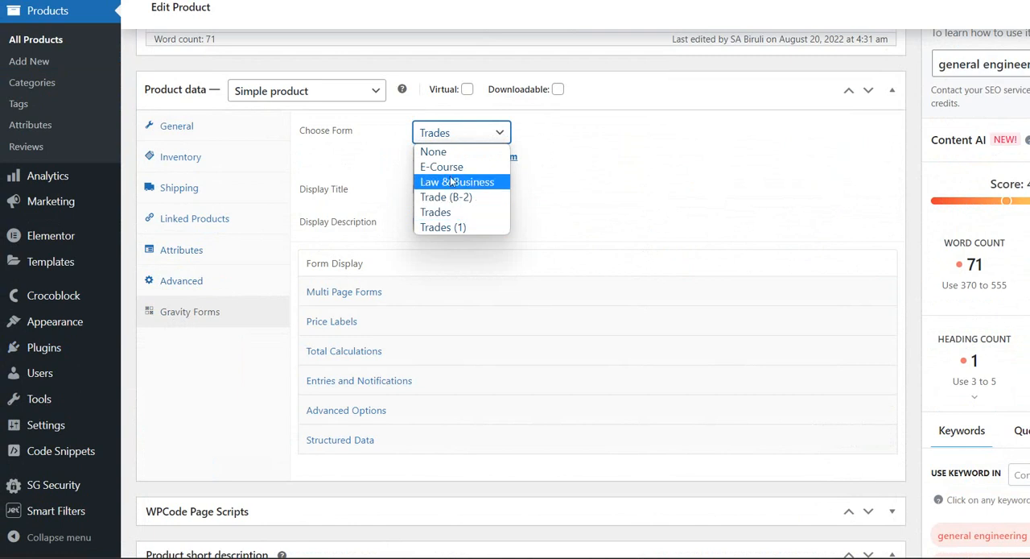
{"action": "left_click", "coordinate": [594, 201]}
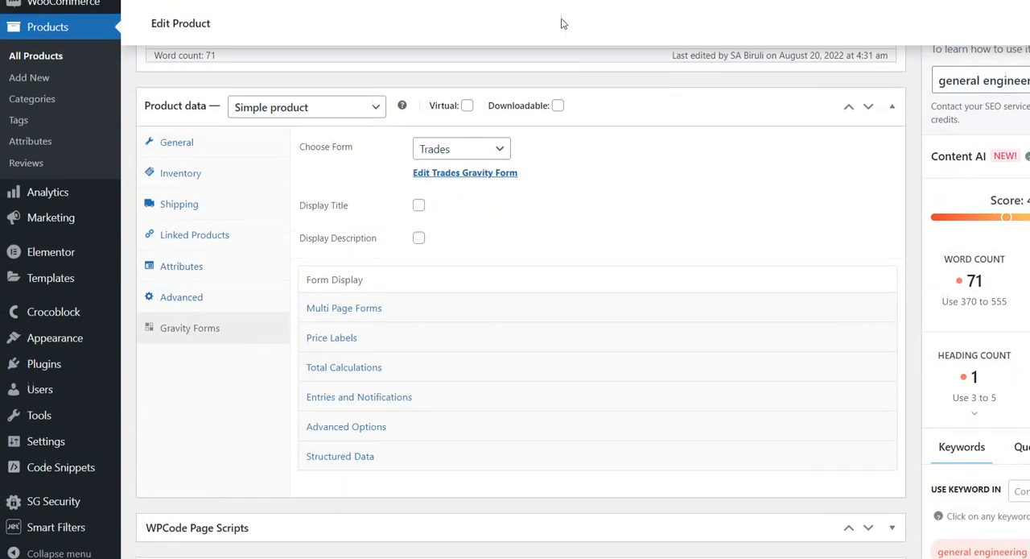
{"action": "scroll", "coordinate": [725, 292], "scroll_direction": "down", "scroll_amount": 4}
{"action": "scroll", "coordinate": [781, 340], "scroll_direction": "up", "scroll_amount": 4}
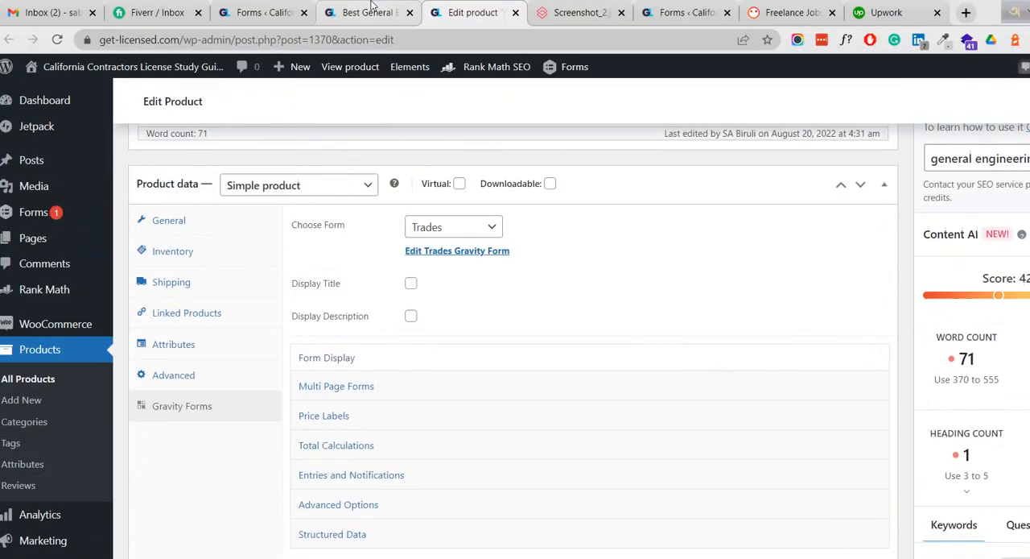
Return to the form editor, expand the Pricing Fields group and compare it with the options on the General Engineering page.
{"action": "left_click", "coordinate": [373, 8]}
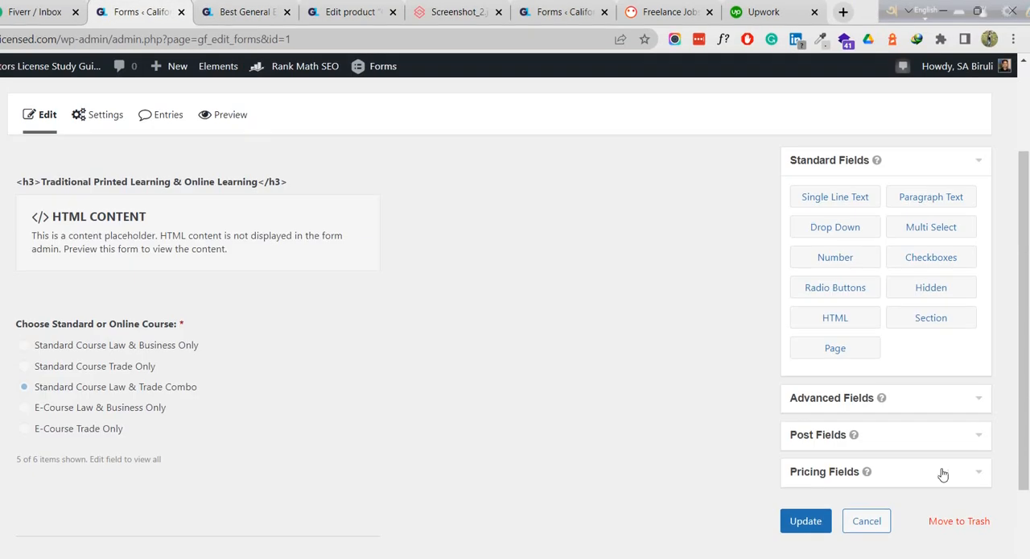
{"action": "left_click", "coordinate": [970, 472]}
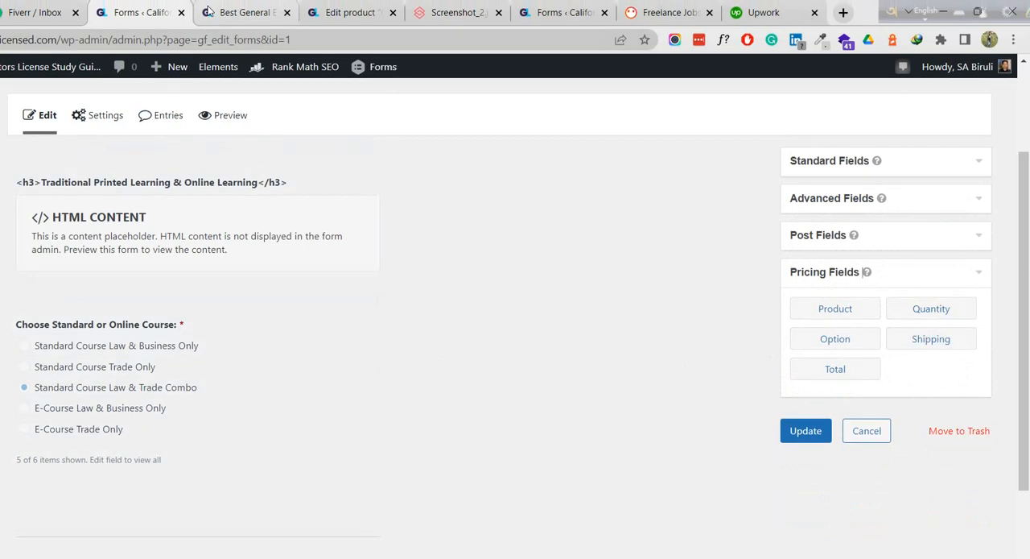
{"action": "left_click", "coordinate": [262, 5]}
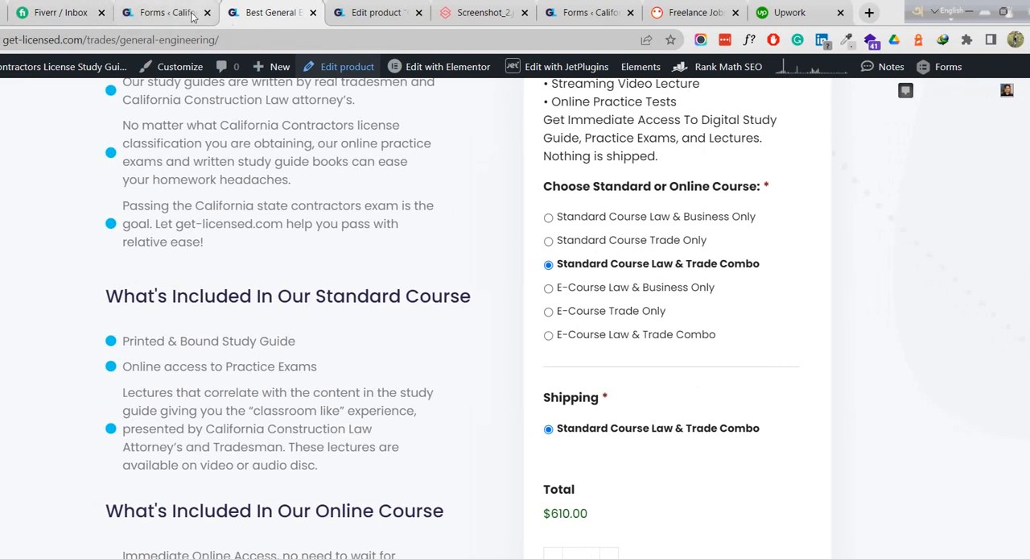
{"action": "left_click", "coordinate": [158, 11]}
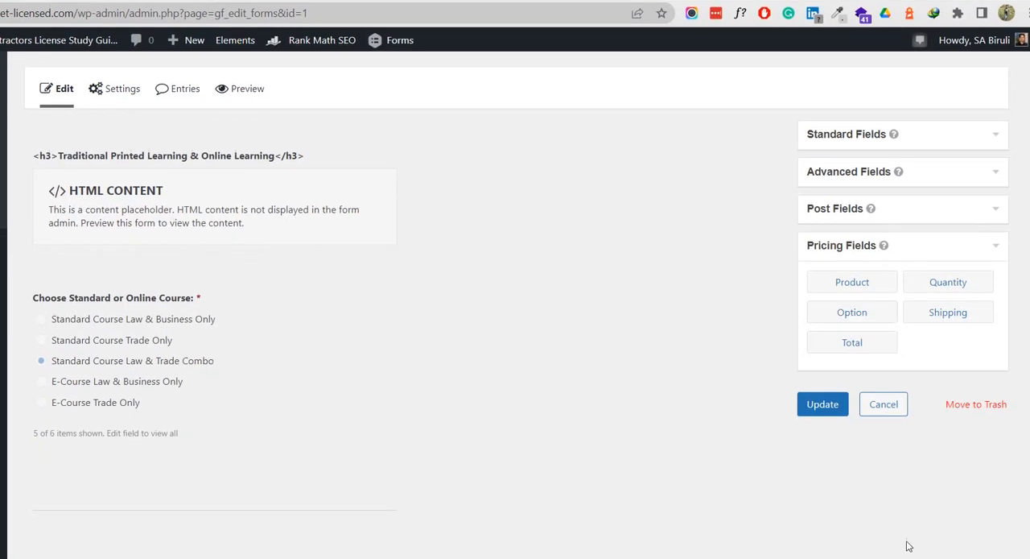